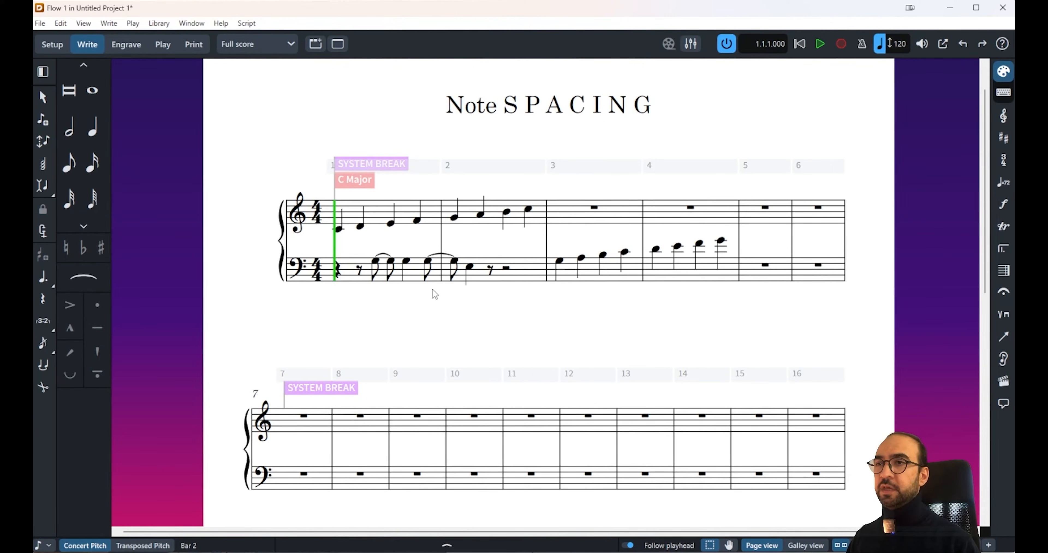
# Step: Switch to Engrave mode and activate Staff Spacing for the full score
pyautogui.click(139, 42)
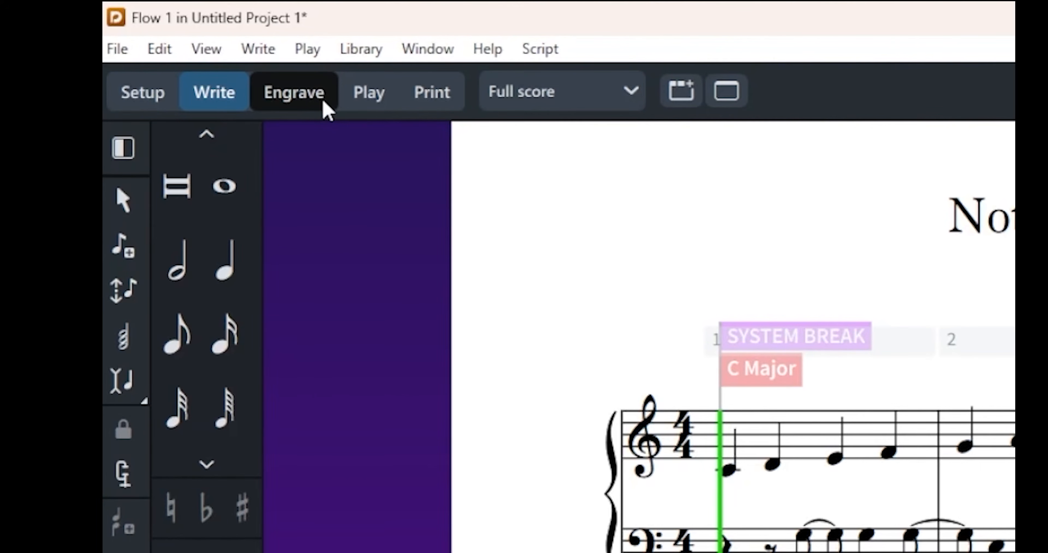
pyautogui.click(324, 106)
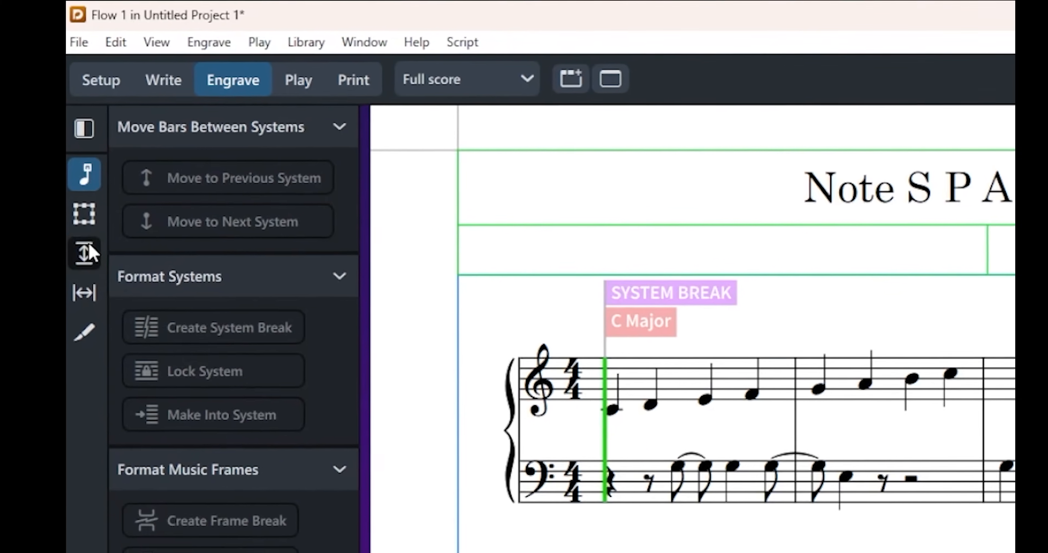
pyautogui.click(130, 285)
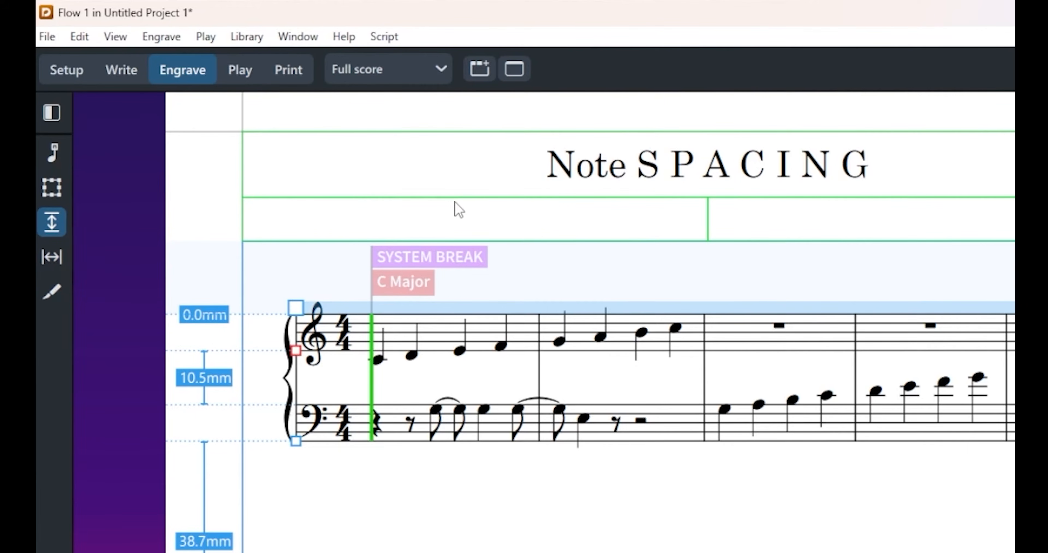
# Step: Move the whole first system down and up, leaving it about 1.4 mm below the top of the music frame
pyautogui.scroll(-1, 525, 403)
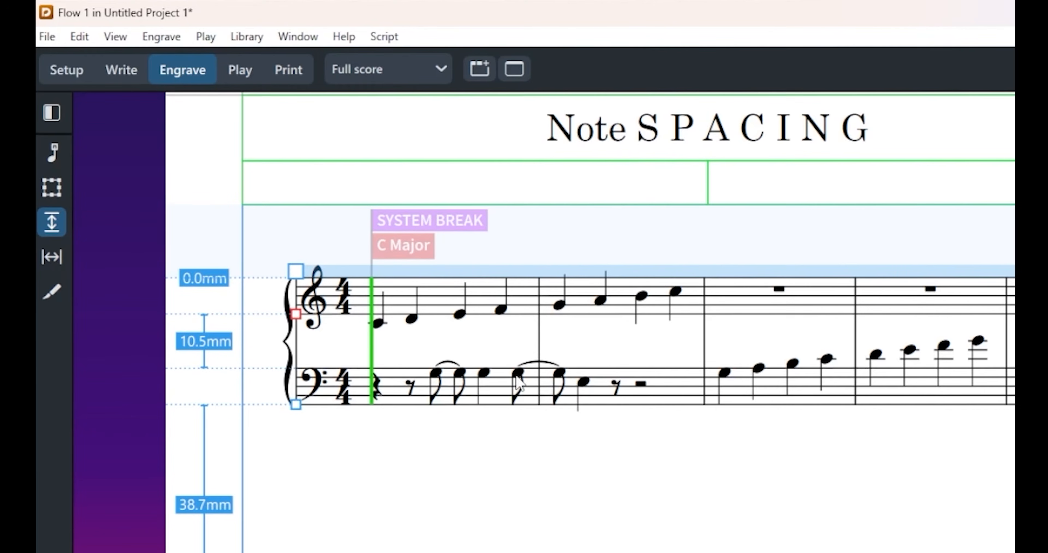
pyautogui.click(293, 271)
pyautogui.click(295, 313)
pyautogui.click(299, 271)
pyautogui.moveTo(298, 271); pyautogui.dragTo(301, 300)
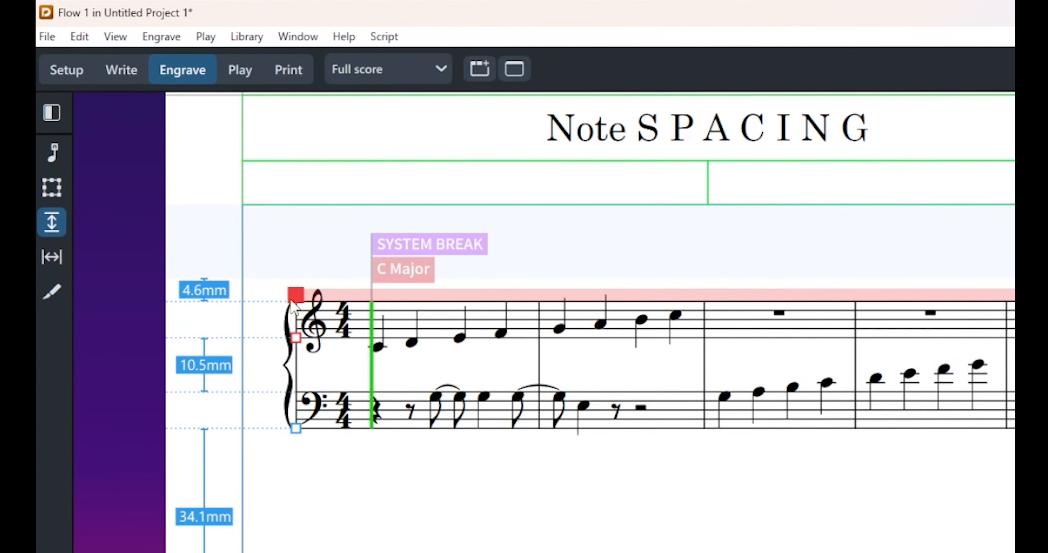
pyautogui.moveTo(299, 297)
pyautogui.mouseDown()
pyautogui.moveTo(300, 338)
pyautogui.moveTo(299, 313)
pyautogui.mouseUp()
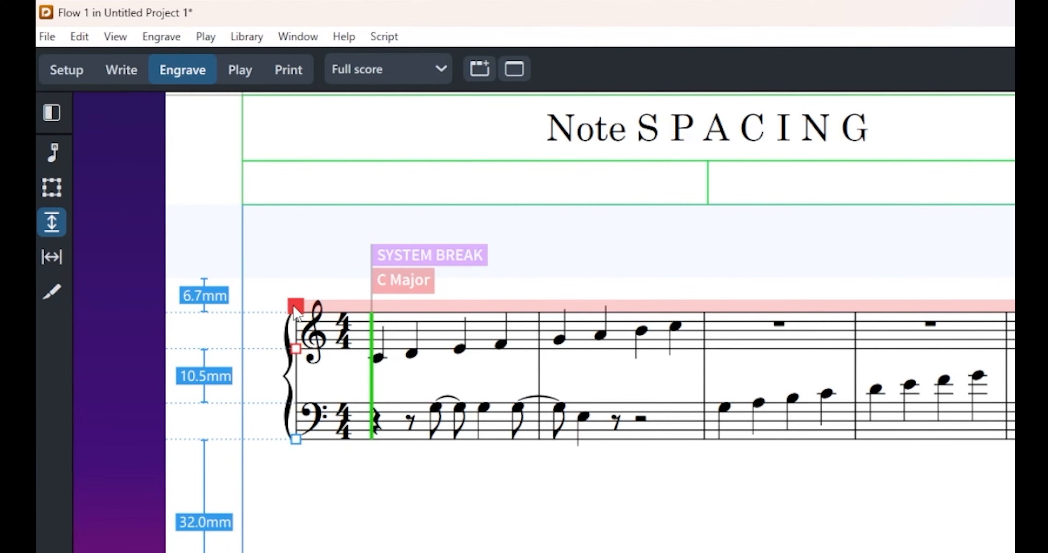
pyautogui.moveTo(295, 306); pyautogui.dragTo(296, 274)
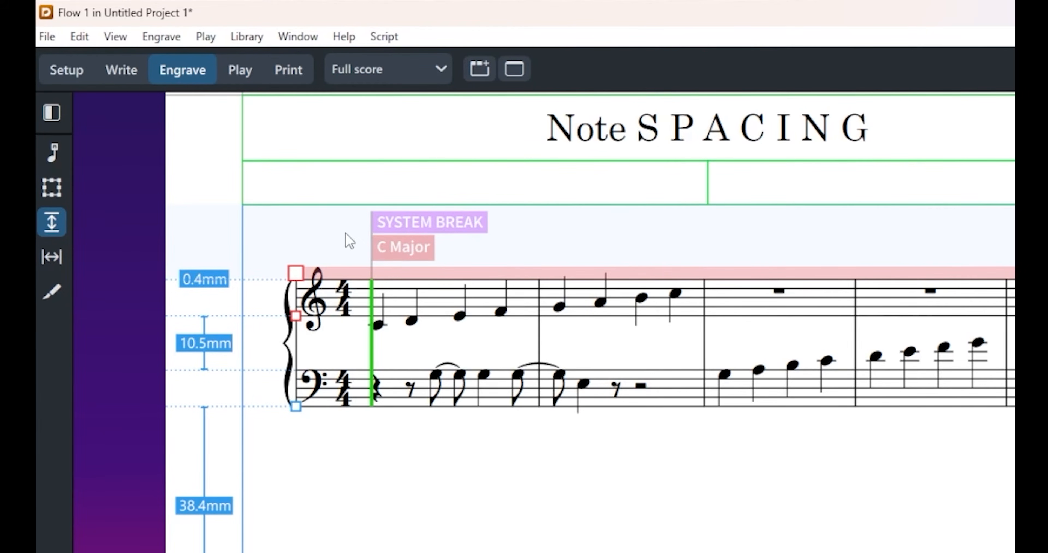
pyautogui.moveTo(294, 274)
pyautogui.mouseDown()
pyautogui.moveTo(295, 344)
pyautogui.moveTo(297, 262)
pyautogui.moveTo(299, 281)
pyautogui.mouseUp()
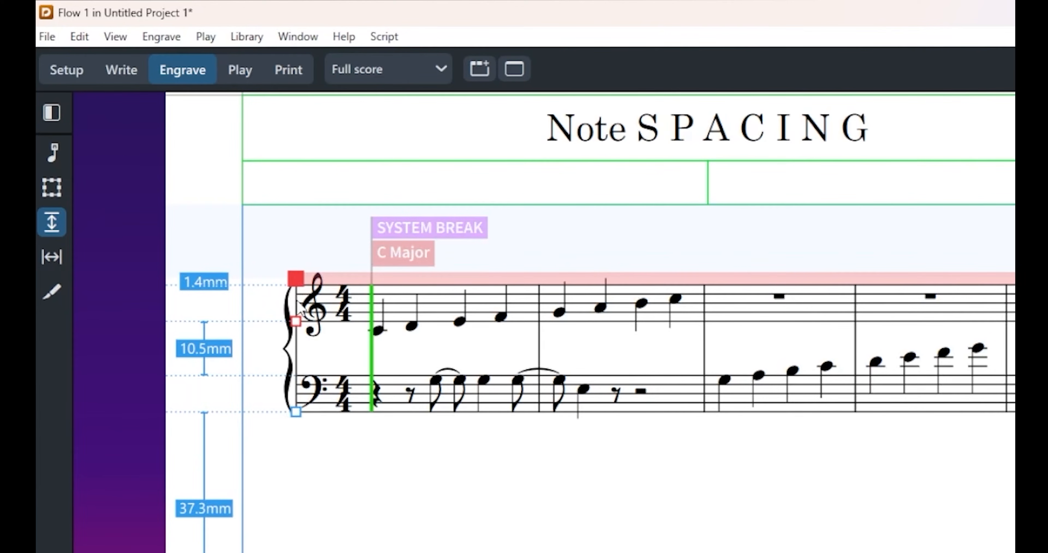
# Step: Raise the first system's treble staff to 0.0 mm and lower its bass staff to a gap of about 32.0 mm
pyautogui.click(296, 322)
pyautogui.moveTo(296, 323)
pyautogui.mouseDown()
pyautogui.moveTo(295, 347)
pyautogui.moveTo(295, 304)
pyautogui.mouseUp()
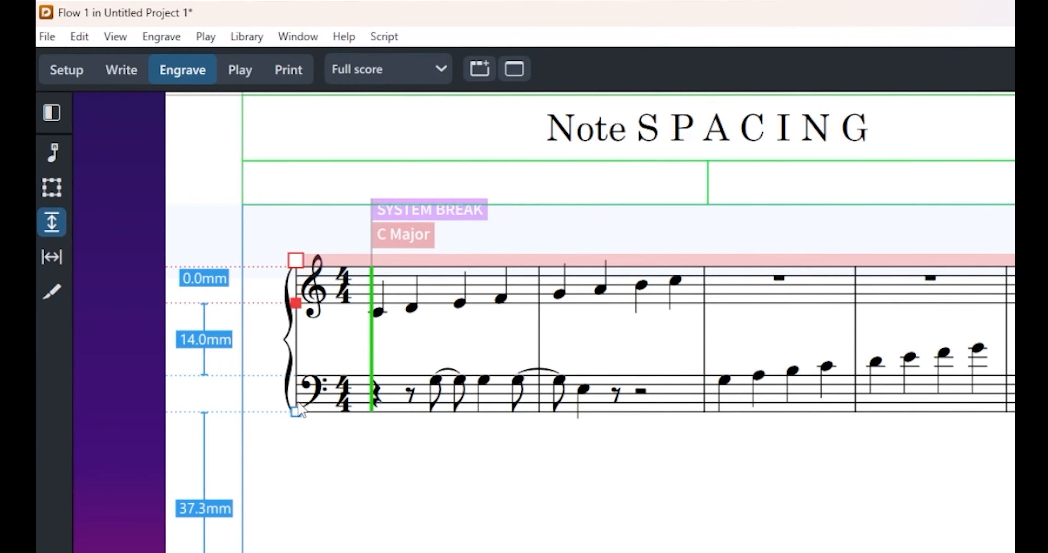
pyautogui.moveTo(297, 416); pyautogui.dragTo(292, 505)
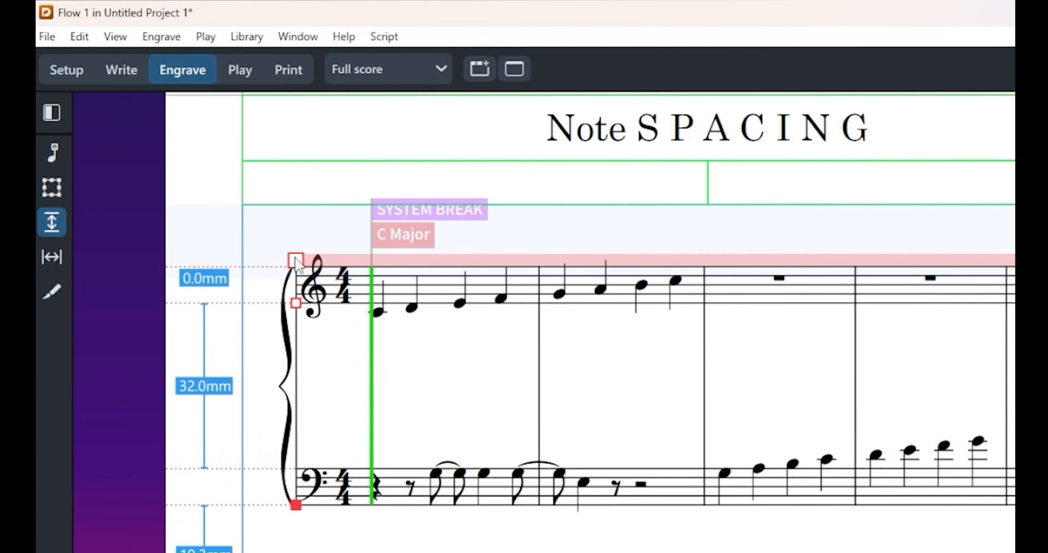
# Step: Move the whole first system down to about 2.1 mm and raise its bass staff to a gap of about 8.7 mm
pyautogui.moveTo(295, 261); pyautogui.dragTo(298, 297)
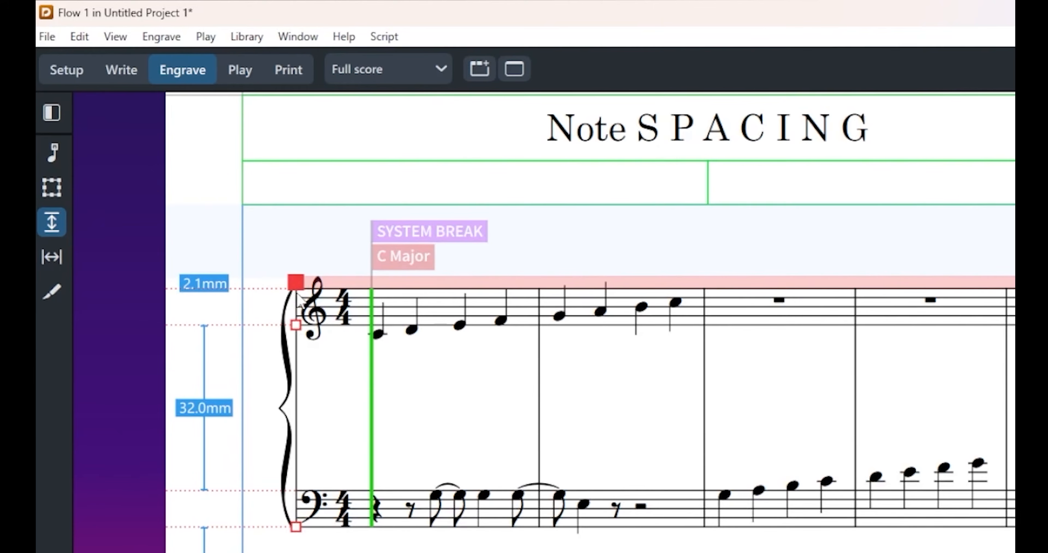
pyautogui.click(296, 526)
pyautogui.moveTo(297, 499); pyautogui.dragTo(296, 379)
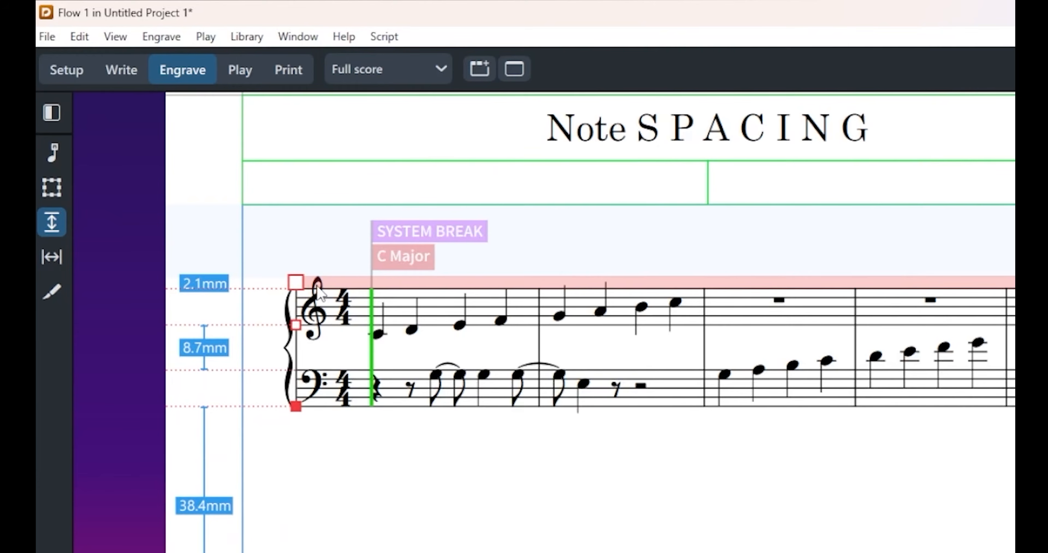
# Step: Nudge the first system's treble staff down and back up in small steps, ending with a 9.1 mm gap above the bass staff
pyautogui.click(296, 325)
pyautogui.hotkey('alt', 'Down')
pyautogui.hotkey('alt', 'Down')
pyautogui.hotkey('alt', 'Down')
pyautogui.hotkey('alt', 'Down')
pyautogui.hotkey('alt', 'Down')
pyautogui.hotkey('alt', 'Down')
pyautogui.hotkey('alt', 'Down')
pyautogui.hotkey('alt', 'Down')
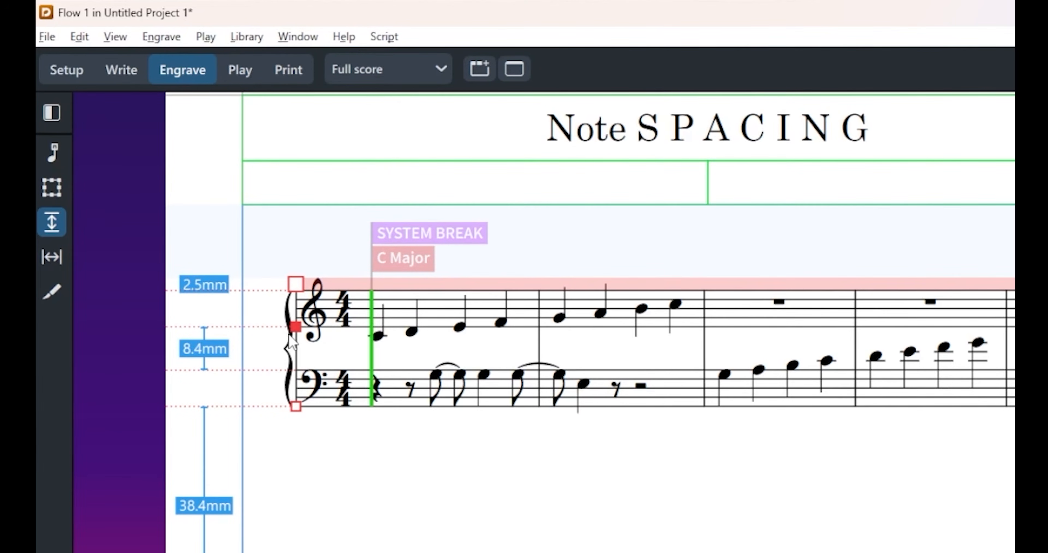
pyautogui.hotkey('alt', 'Up')
pyautogui.hotkey('alt', 'Up')
pyautogui.hotkey('alt', 'Up')
pyautogui.hotkey('alt', 'Up')
pyautogui.hotkey('alt', 'Up')
pyautogui.hotkey('alt', 'Up')
pyautogui.hotkey('alt', 'Up')
pyautogui.hotkey('alt', 'Up')
pyautogui.hotkey('alt', 'Up')
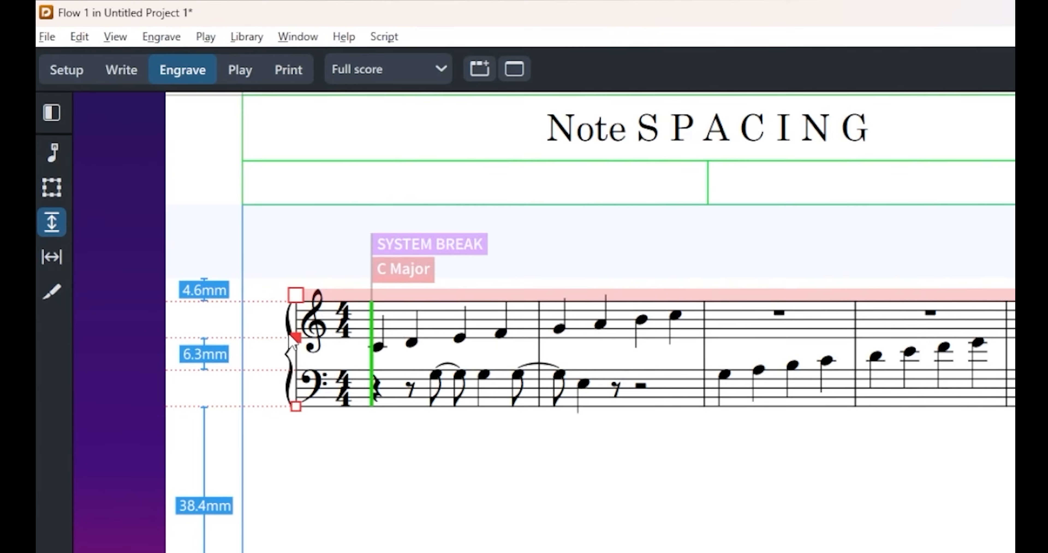
pyautogui.press('Down')
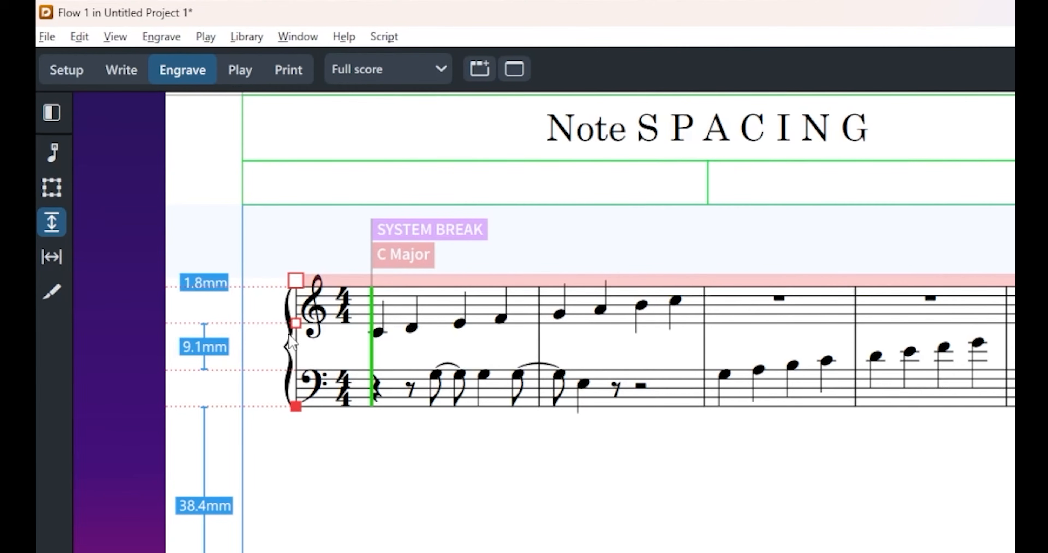
pyautogui.hotkey('alt', 'f')
pyautogui.press('Escape')
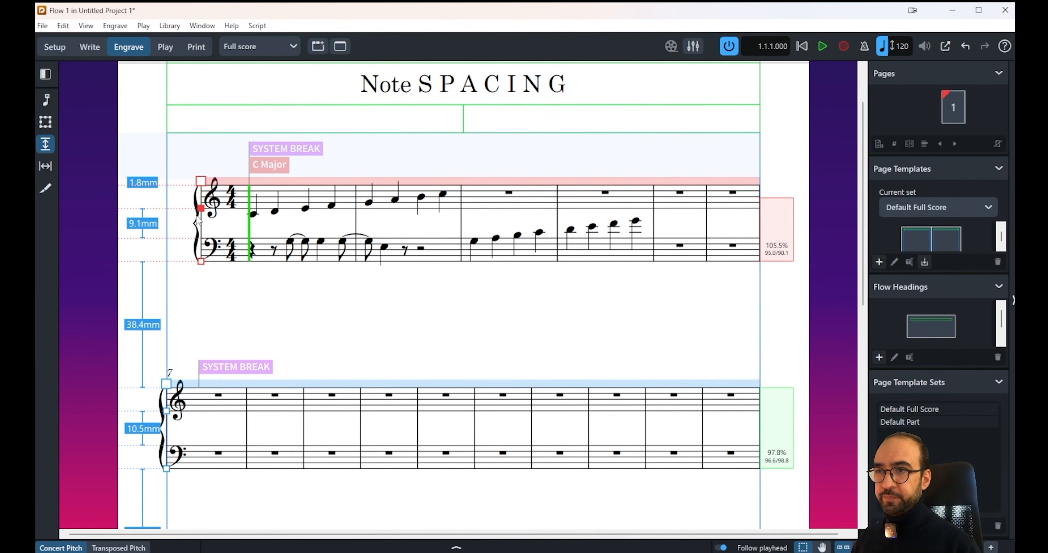
# Step: Nudge the first system's treble staff in fine steps until the gap to the bass staff is 8.7 mm
pyautogui.press('Down')
pyautogui.press('Down')
pyautogui.press('Up')
pyautogui.press('Up')
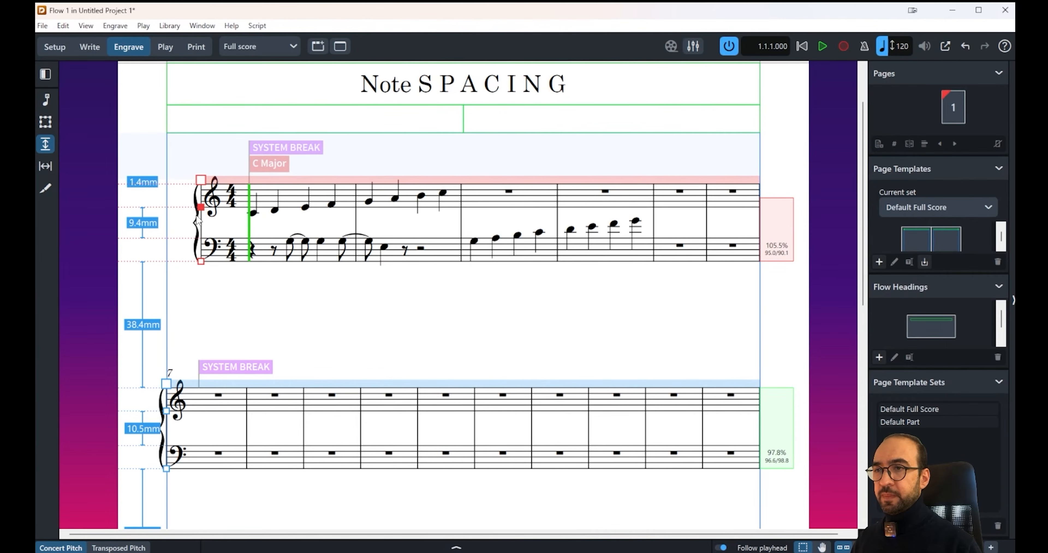
pyautogui.hotkey('alt', 'Down')
pyautogui.press('Down')
pyautogui.press('Up')
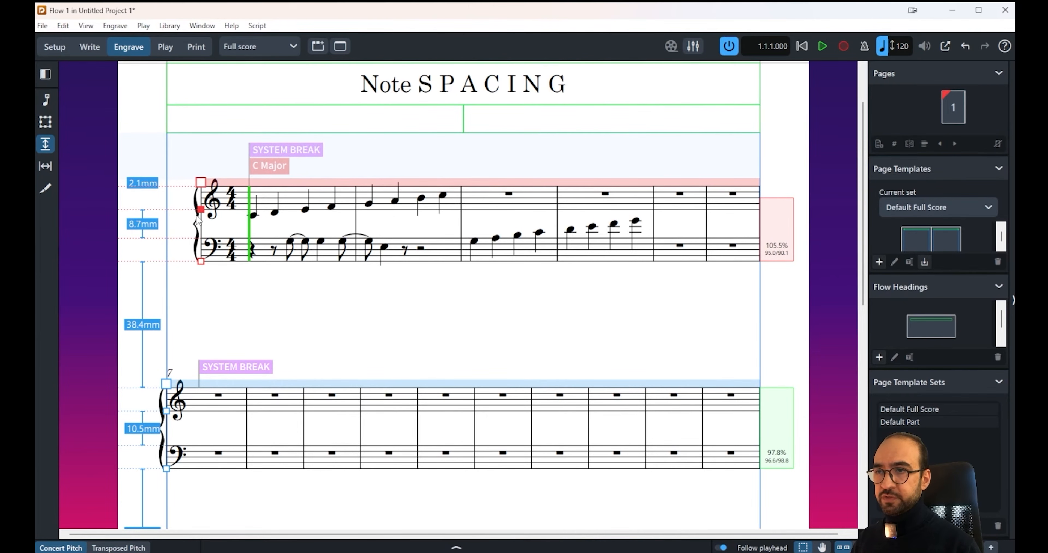
# Step: Switch the selection back and forth between the first system's treble and bass staff handles
pyautogui.press('Down')
pyautogui.press('Up')
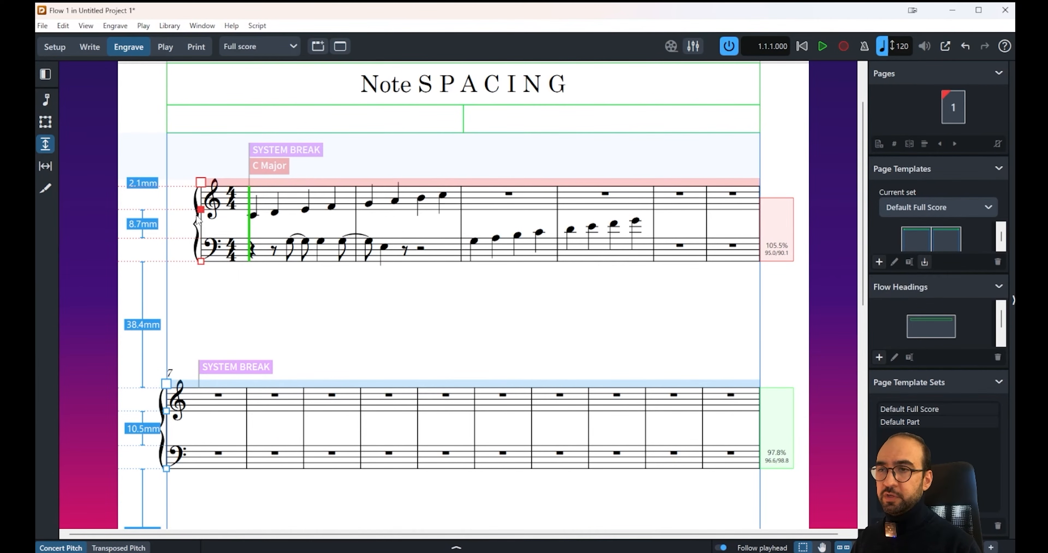
pyautogui.press('Down')
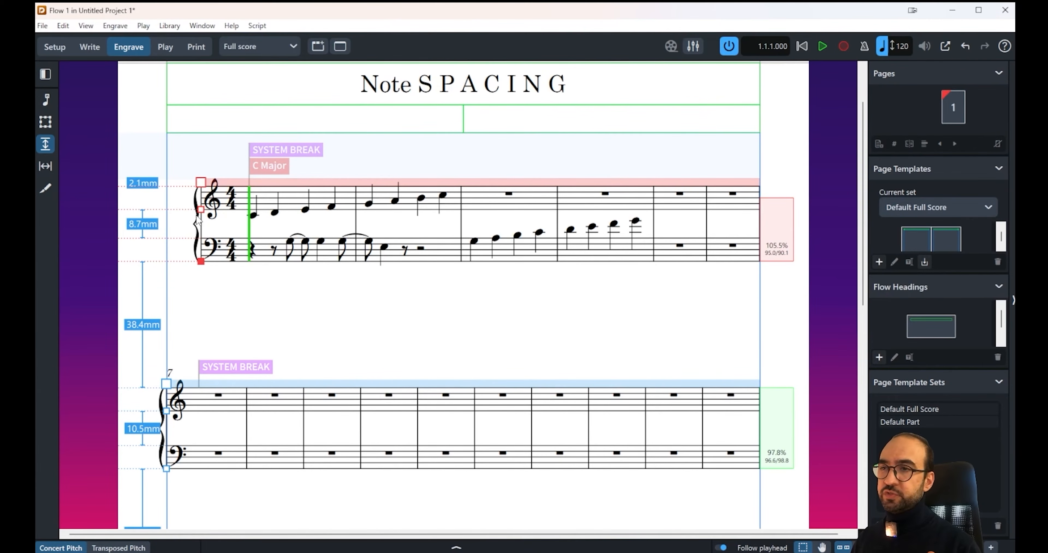
pyautogui.press('Up')
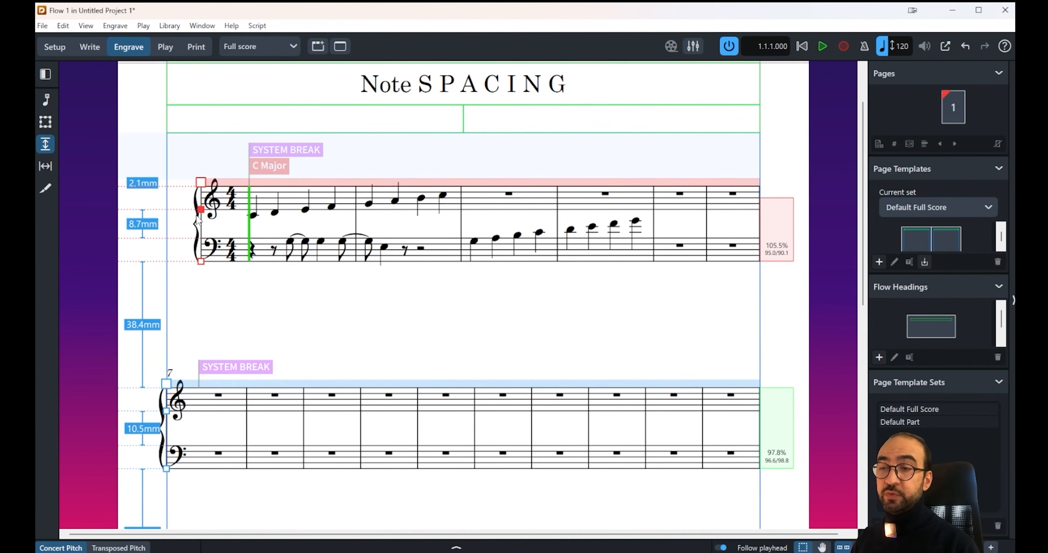
pyautogui.press('Down')
pyautogui.press('Up')
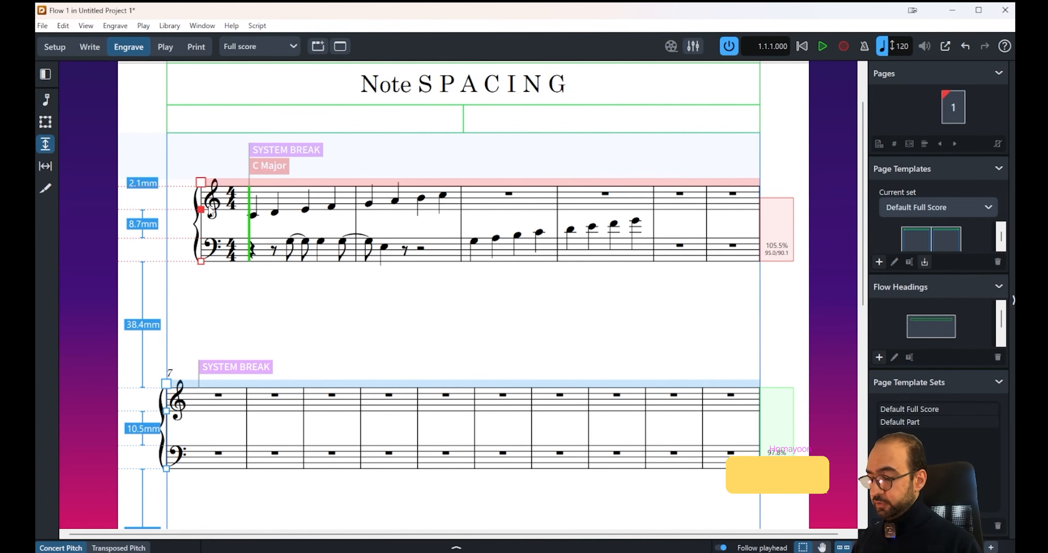
# Step: Reset the staff spacing adjustments on the first system's treble staff, whole-system handle and bass staff
pyautogui.press('BackSpace')
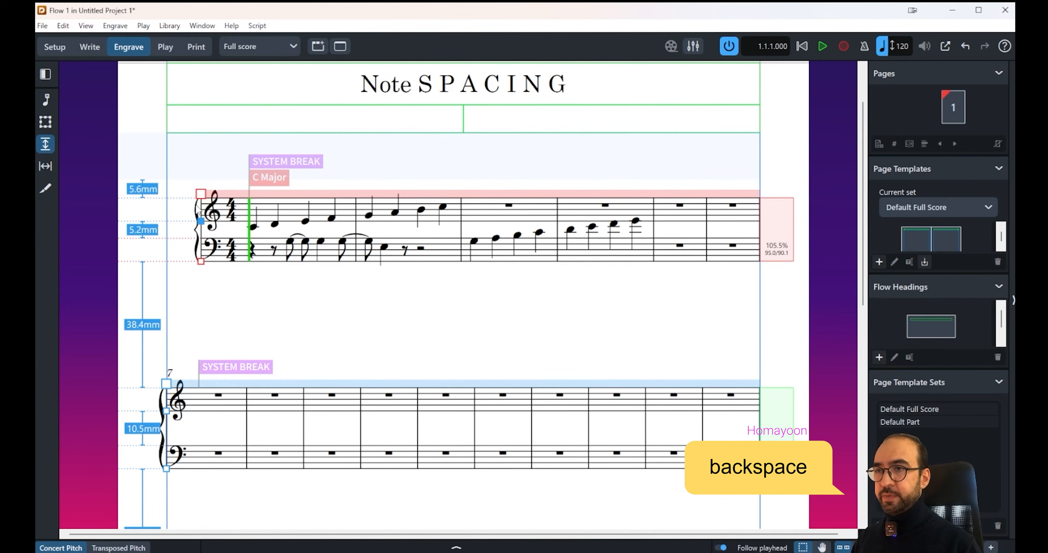
pyautogui.click(200, 194)
pyautogui.press('BackSpace')
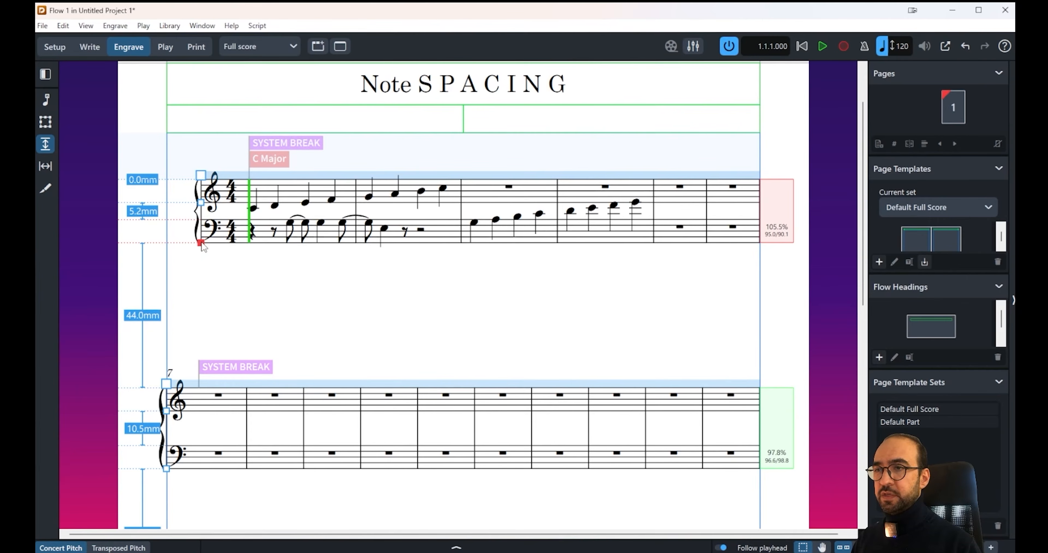
pyautogui.click(201, 243)
pyautogui.press('BackSpace')
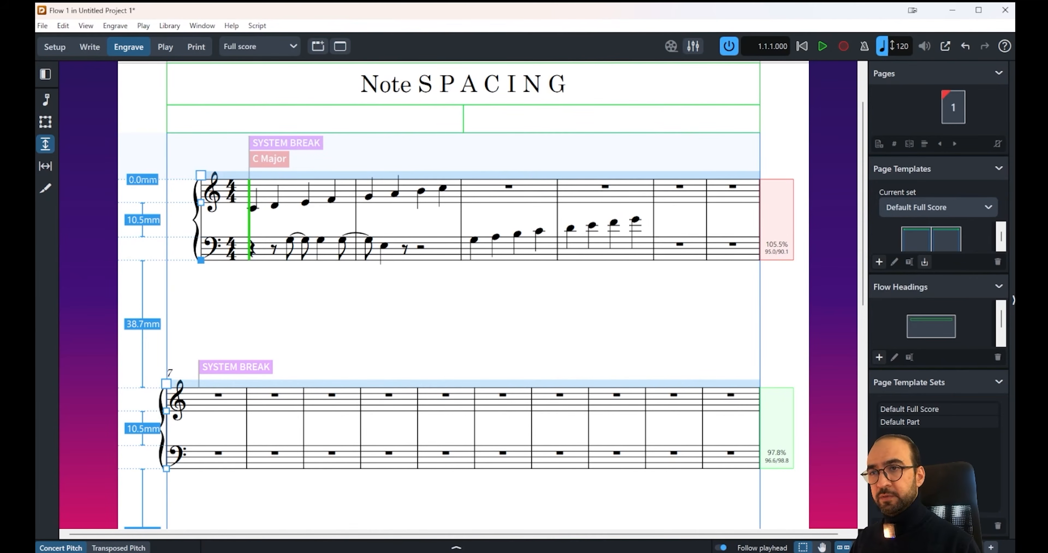
# Step: Activate Note Spacing to work with the horizontal spacing handles in the first system
pyautogui.click(42, 167)
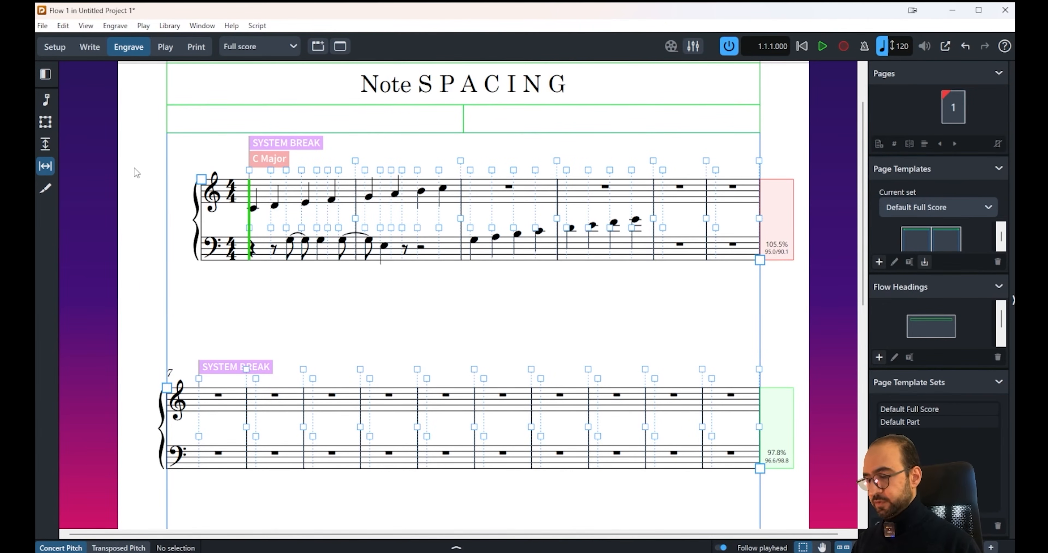
pyautogui.hotkey('ctrl', '=')
pyautogui.moveTo(245, 285); pyautogui.dragTo(378, 422)
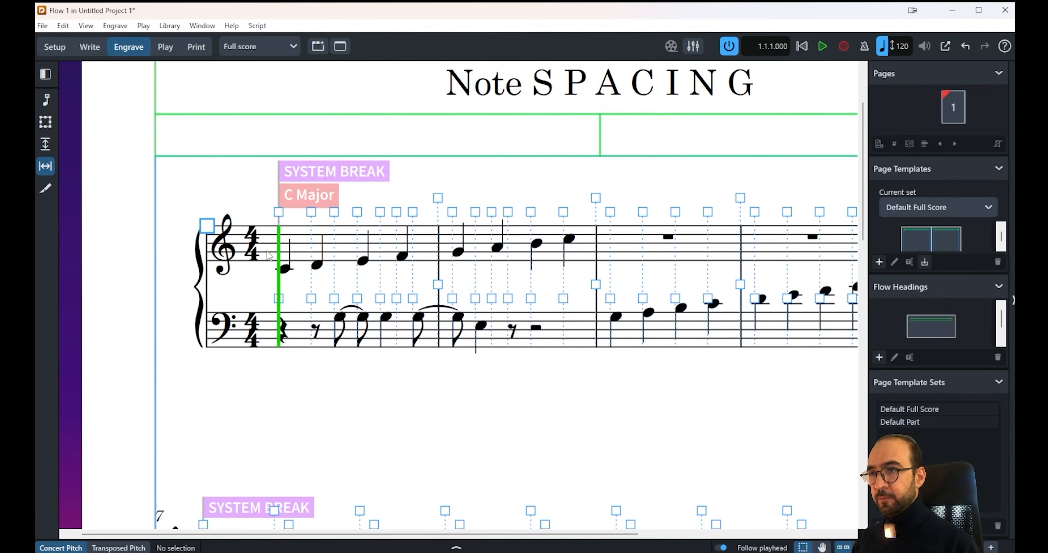
# Step: Select the first system's start handle and several of bar 1's note spacing handles above both staves, ending on the first treble handle
pyautogui.click(207, 226)
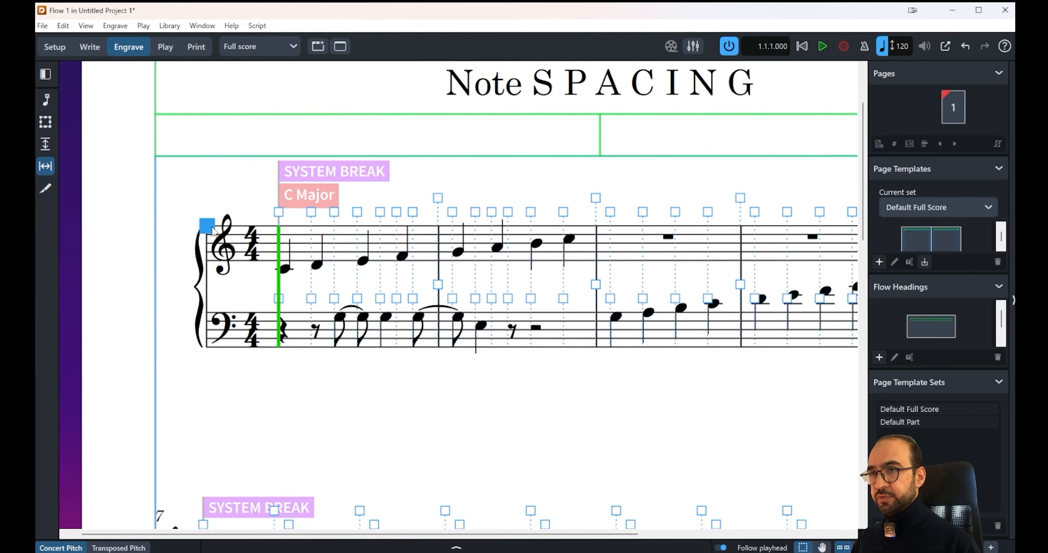
pyautogui.click(278, 212)
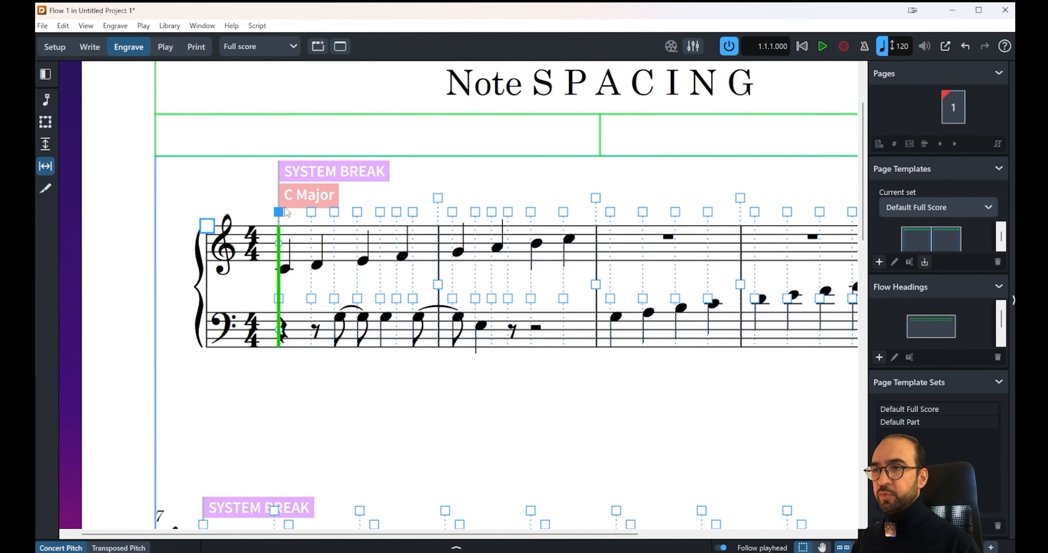
pyautogui.click(312, 212)
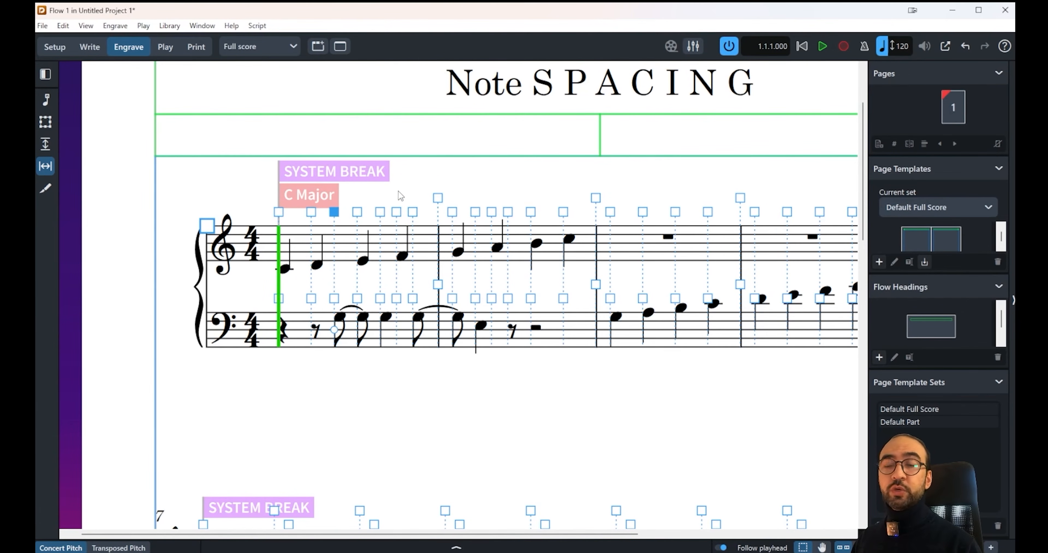
pyautogui.click(334, 298)
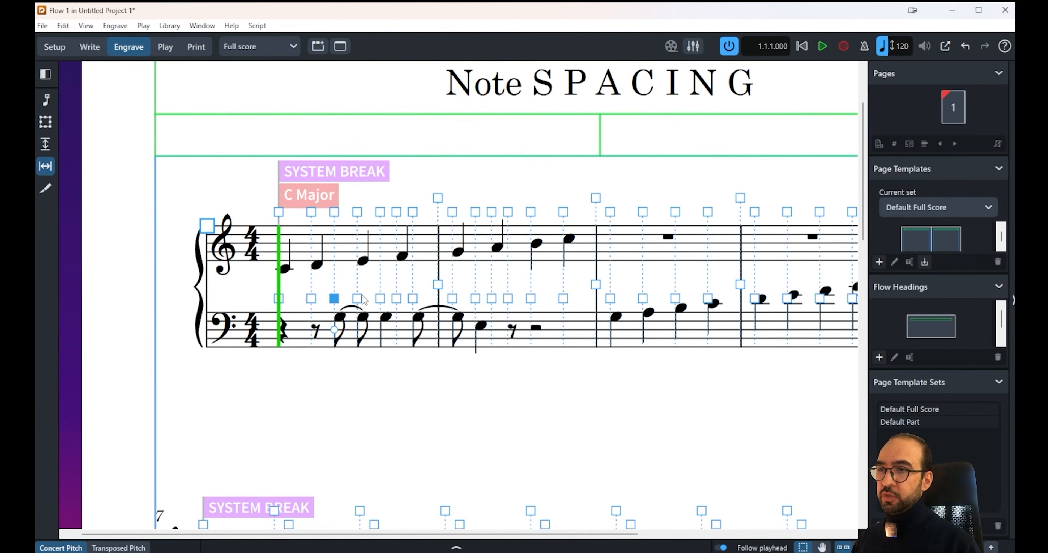
pyautogui.click(279, 298)
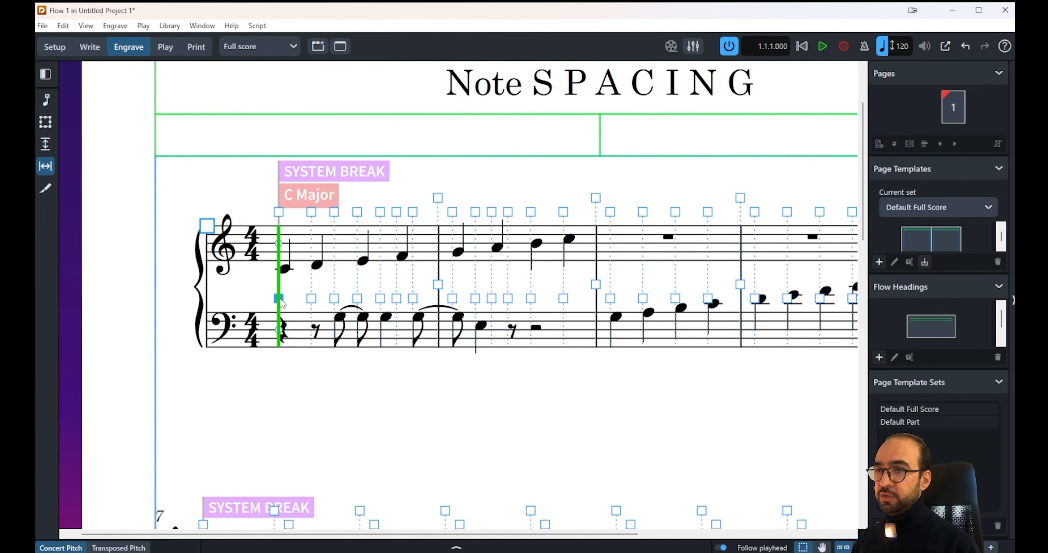
pyautogui.click(311, 299)
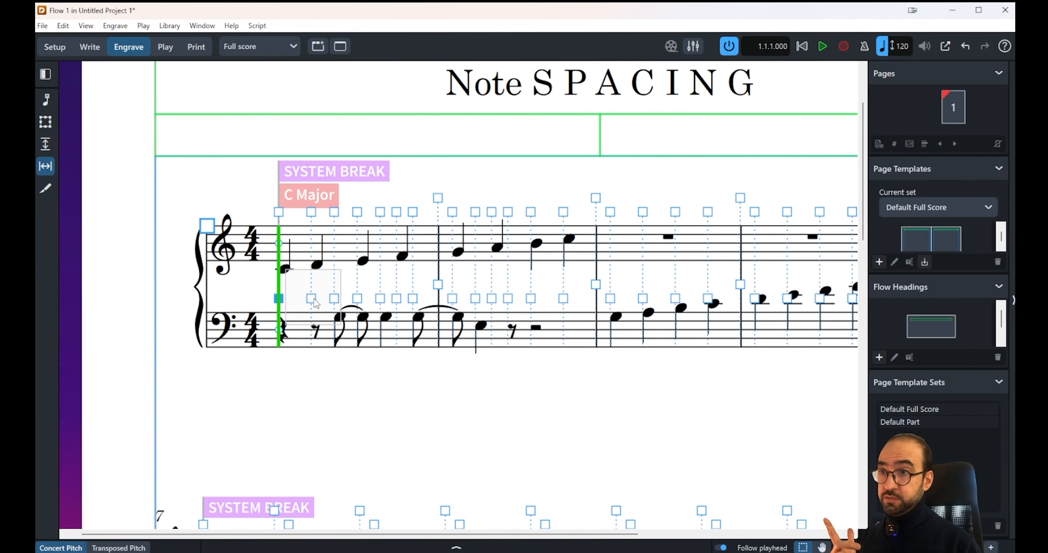
pyautogui.click(334, 299)
pyautogui.click(359, 300)
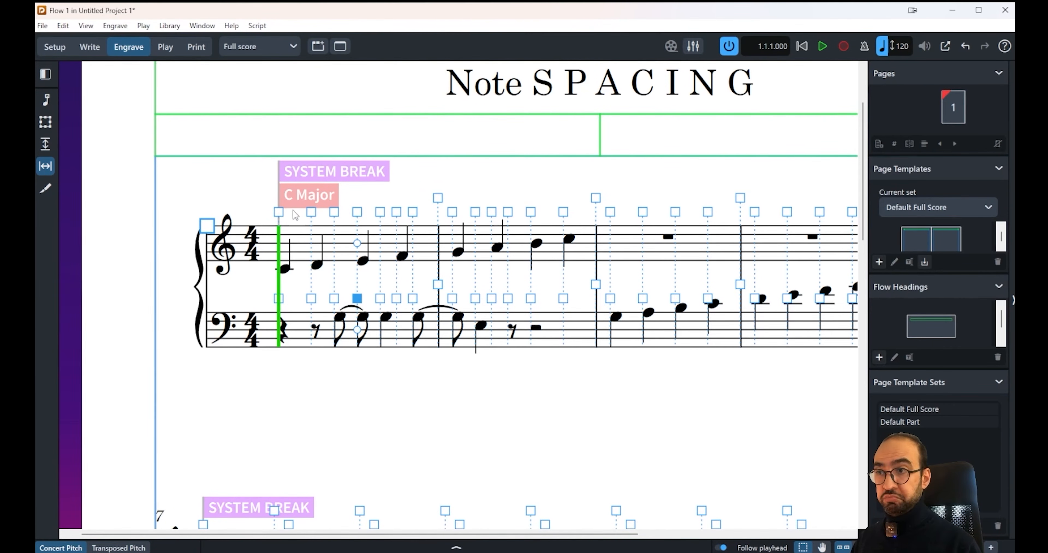
pyautogui.click(279, 213)
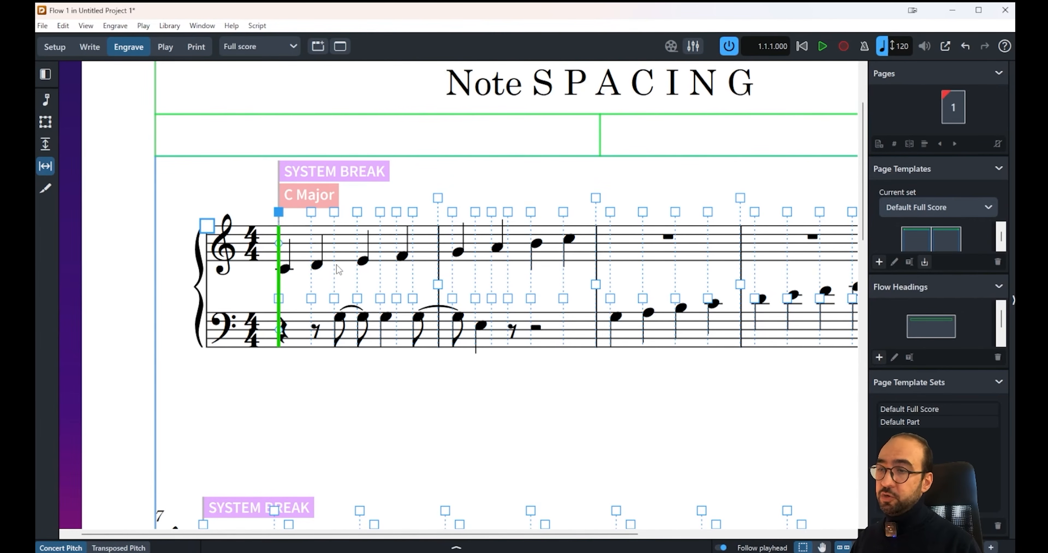
# Step: Select the spacing handle above bar 1's second treble note and move that column progressively rightward to widen the gap after the first note
pyautogui.click(336, 281)
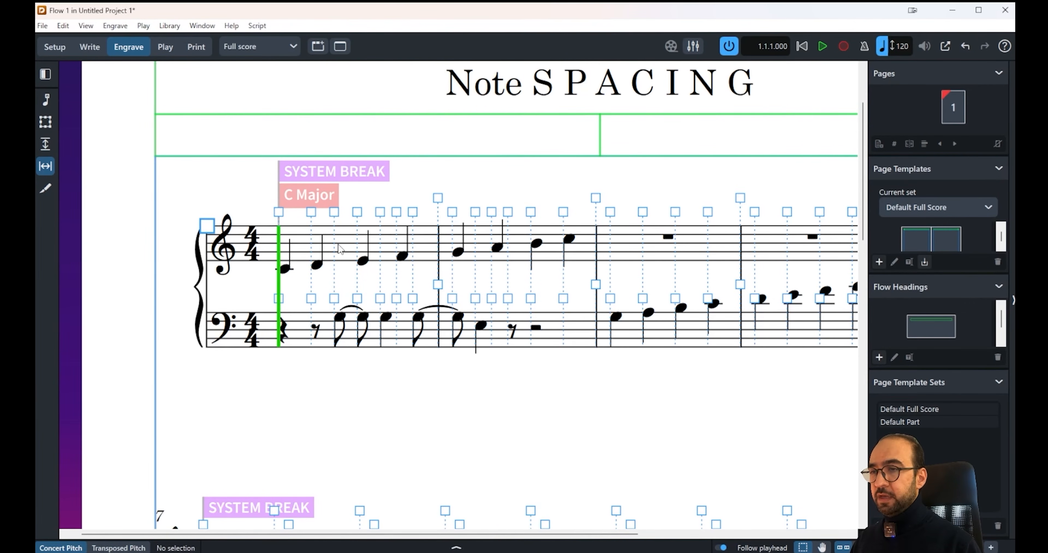
pyautogui.click(311, 212)
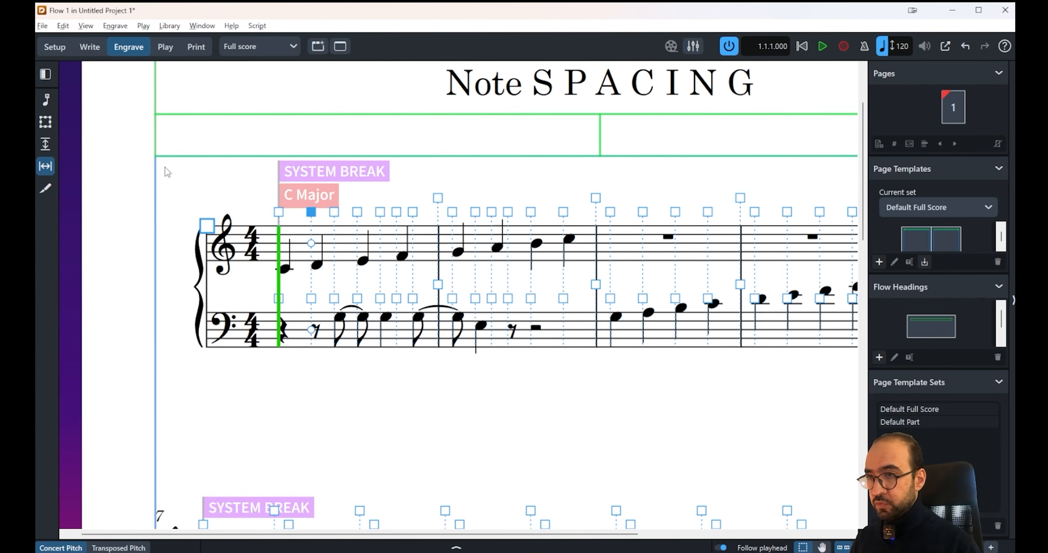
pyautogui.hotkey('alt', 'Right')
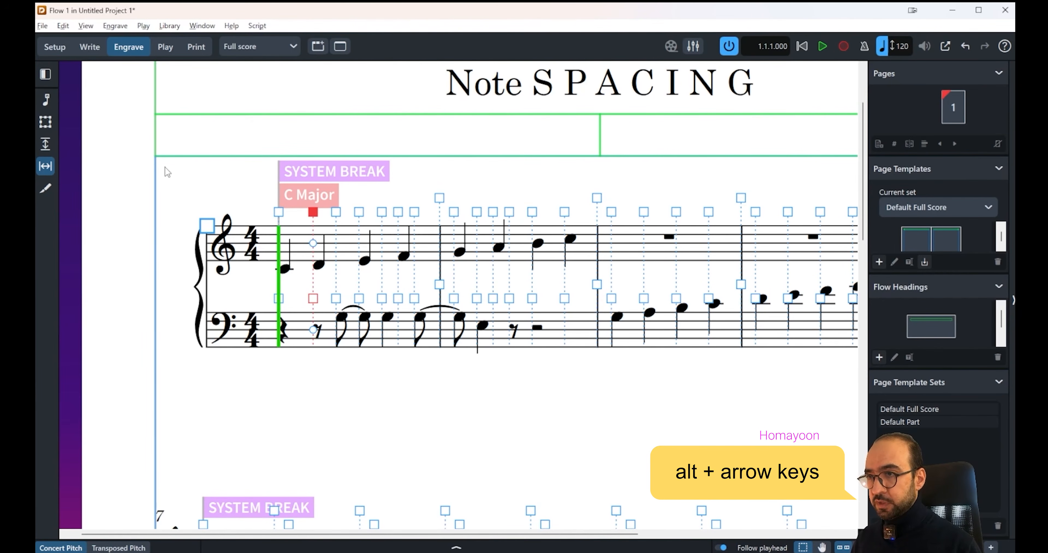
pyautogui.hotkey('alt', 'Right')
pyautogui.hotkey('alt', 'Right')
pyautogui.hotkey('alt', 'Right')
pyautogui.hotkey('alt', 'Right')
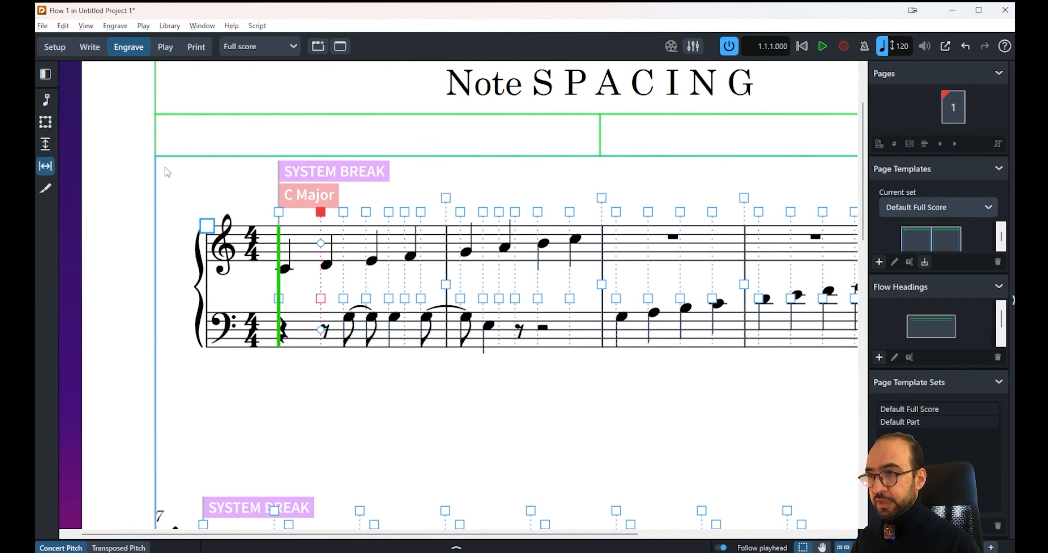
pyautogui.hotkey('alt', 'Right')
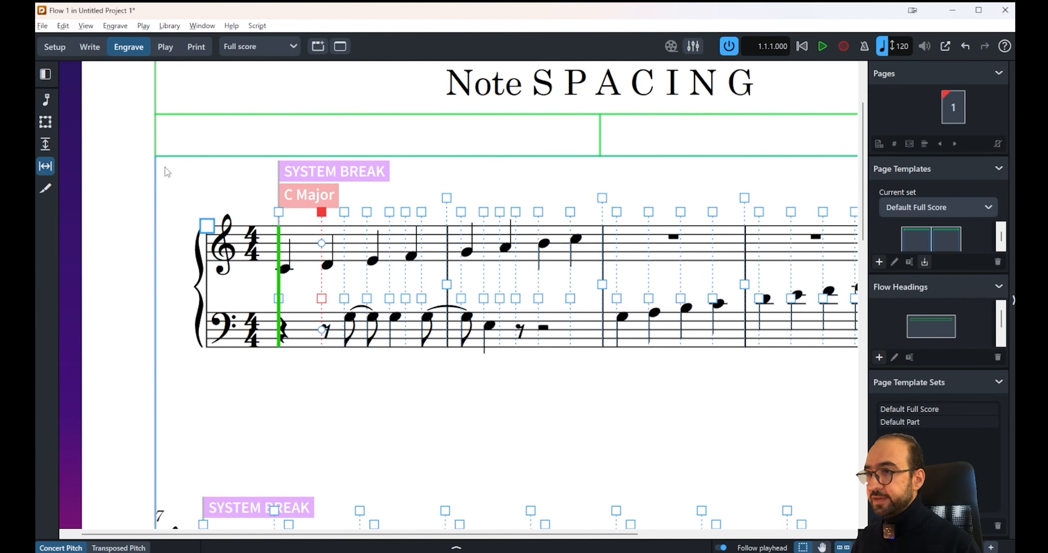
pyautogui.hotkey('alt', 'Right')
pyautogui.hotkey('alt', 'Right')
pyautogui.hotkey('alt', 'Right')
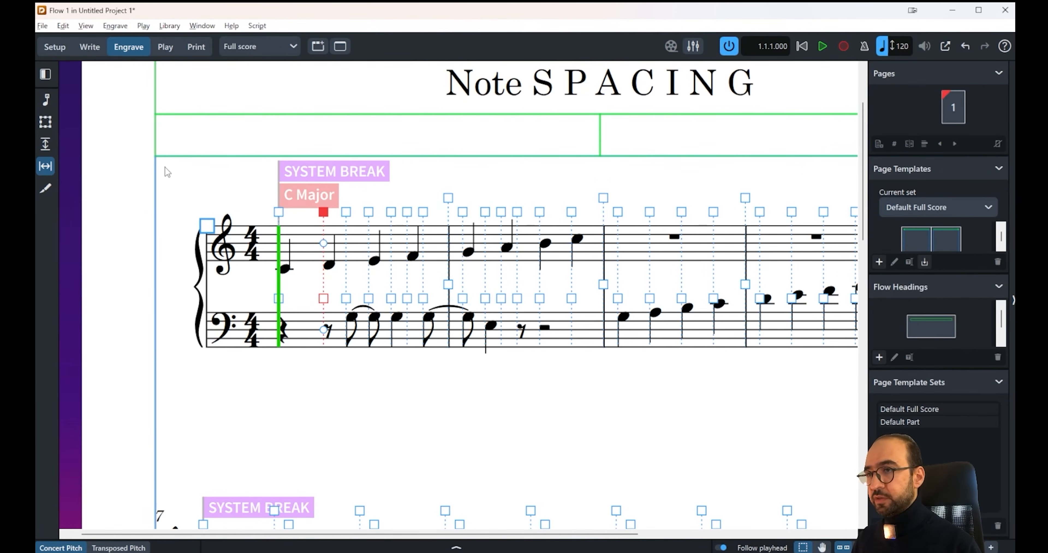
pyautogui.hotkey('alt', 'Right')
pyautogui.hotkey('alt', 'Right')
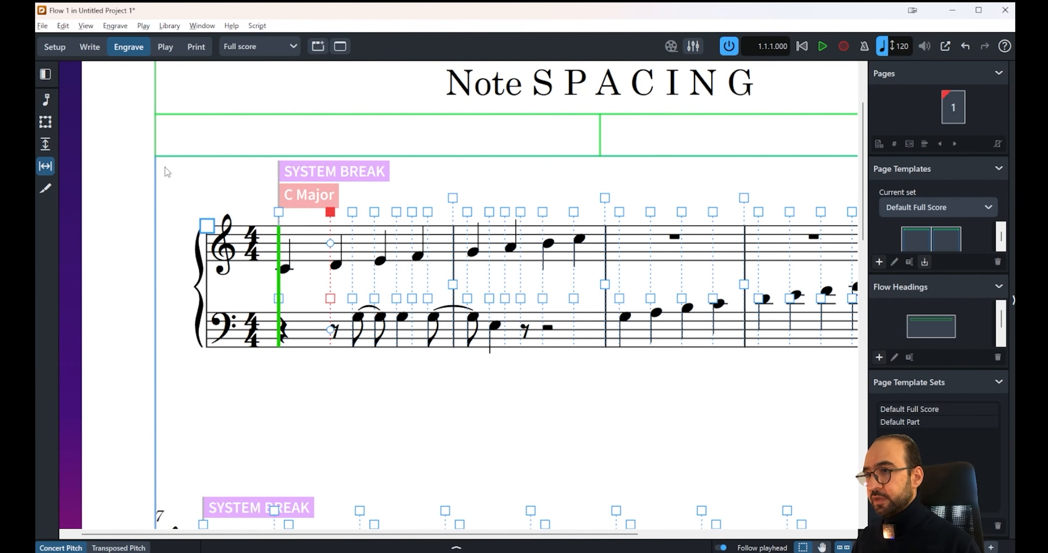
# Step: Move bar 1's second spacing column back leftward, and reset its note spacing adjustment
pyautogui.hotkey('alt', 'Left')
pyautogui.hotkey('alt', 'Left')
pyautogui.hotkey('alt', 'Left')
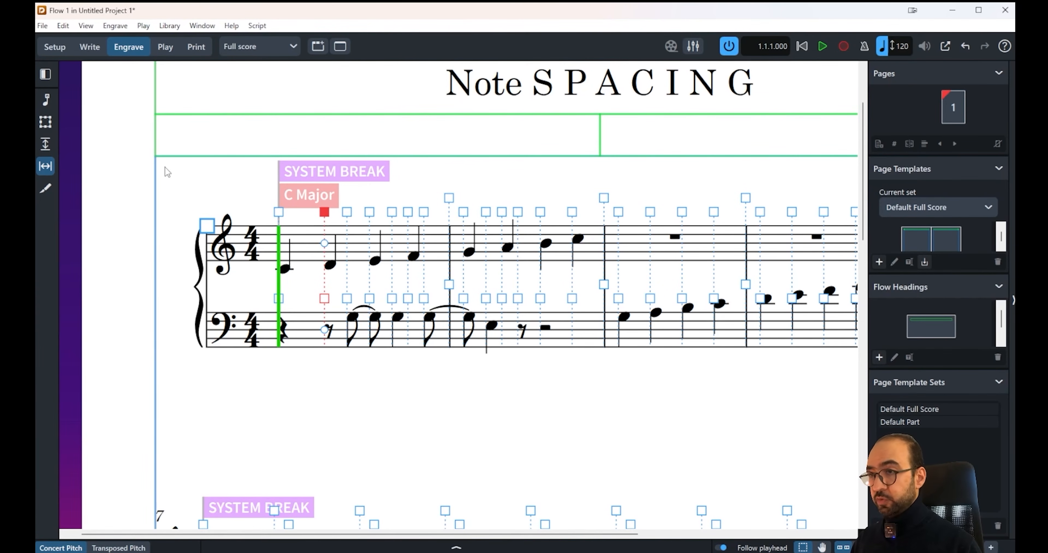
pyautogui.press('Delete')
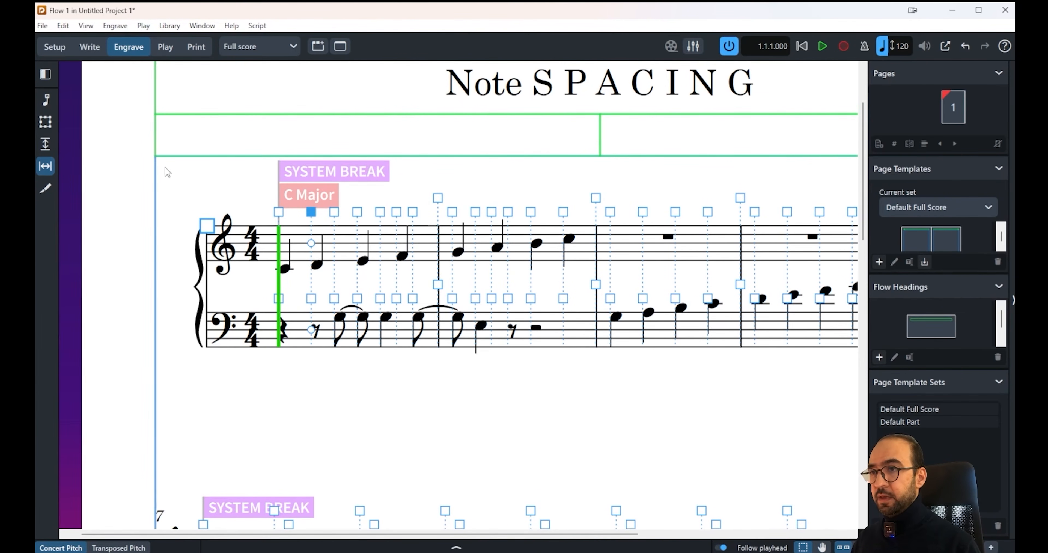
# Step: Select the circular handle of bar 1's second treble note and shift only that note rightward, independently of its column
pyautogui.press('Down')
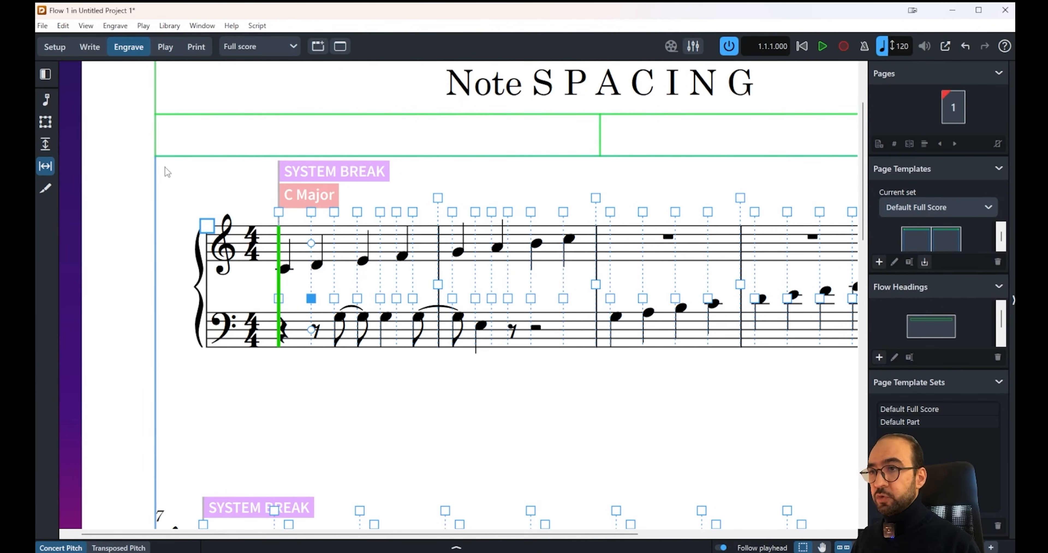
pyautogui.click(312, 244)
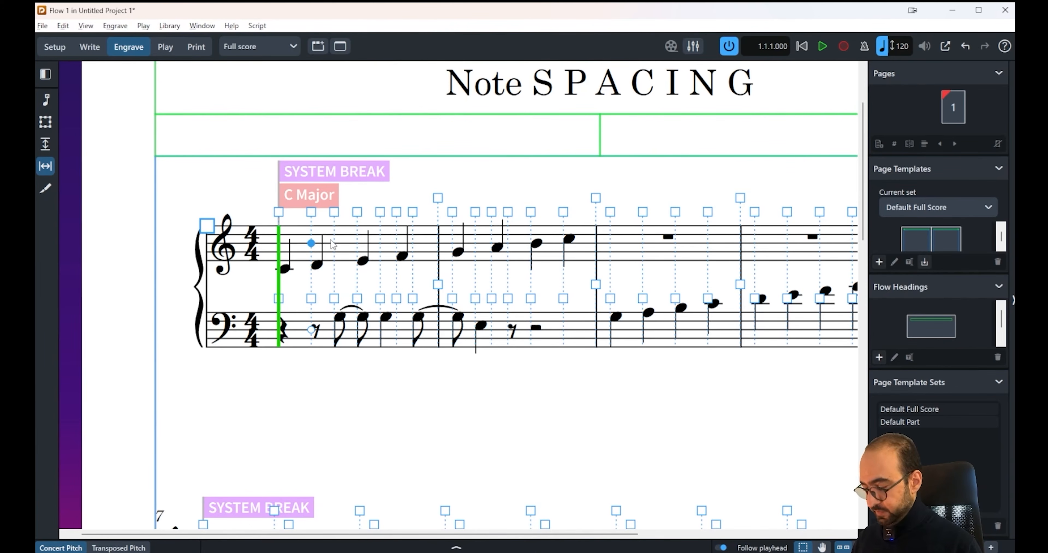
pyautogui.hotkey('alt', 'Right')
pyautogui.hotkey('alt', 'Right')
pyautogui.hotkey('alt', 'Right')
pyautogui.hotkey('alt', 'Right')
pyautogui.hotkey('alt', 'Right')
pyautogui.hotkey('alt', 'Right')
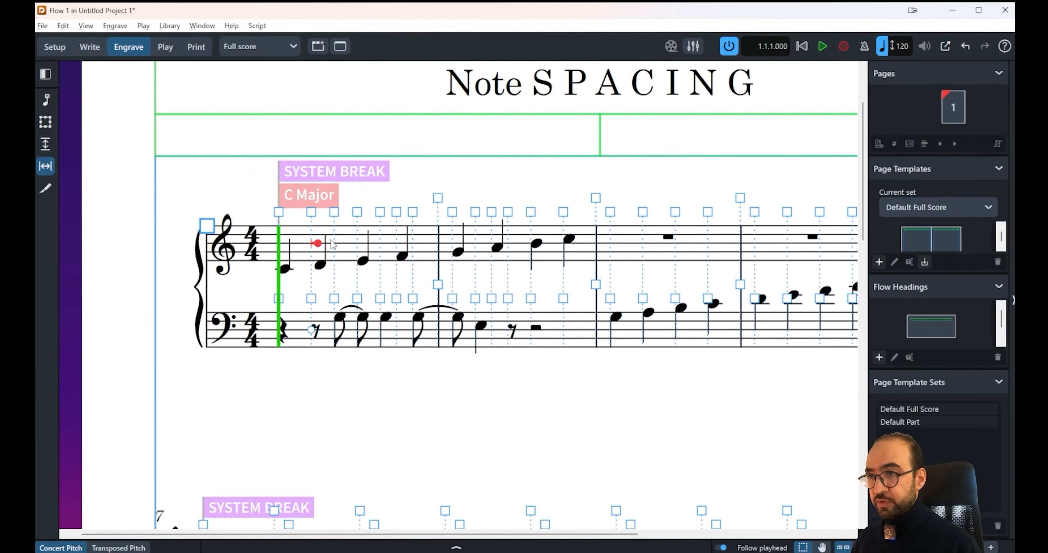
pyautogui.hotkey('alt', 'Right')
pyautogui.hotkey('alt', 'Right')
pyautogui.hotkey('alt', 'Right')
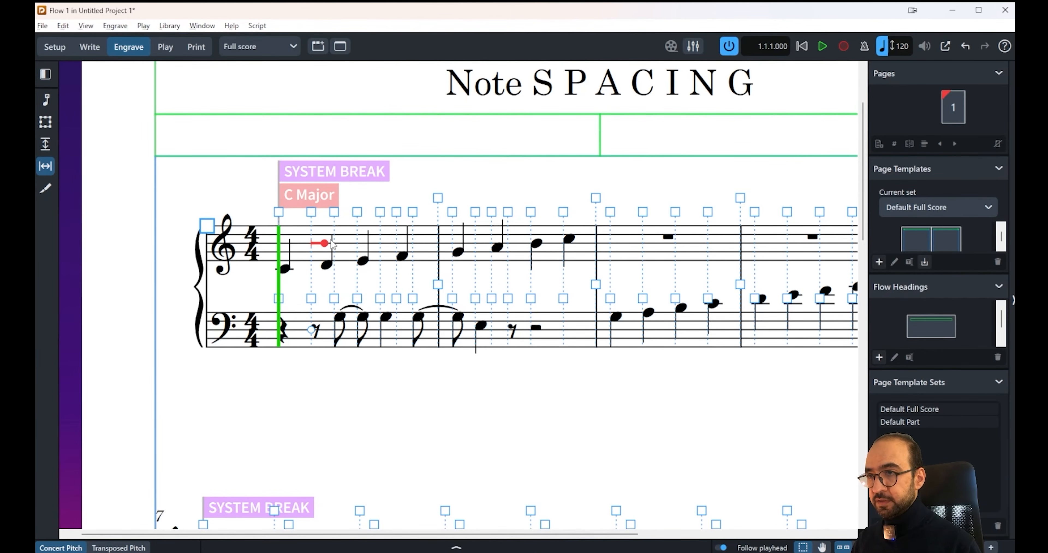
# Step: Shift bar 1's second treble note leftward towards the first note, and reset its individual position
pyautogui.hotkey('alt', 'Left')
pyautogui.hotkey('alt', 'Left')
pyautogui.hotkey('alt', 'Left')
pyautogui.hotkey('alt', 'Left')
pyautogui.hotkey('alt', 'Left')
pyautogui.hotkey('alt', 'Left')
pyautogui.hotkey('alt', 'Left')
pyautogui.hotkey('alt', 'Left')
pyautogui.hotkey('alt', 'Left')
pyautogui.hotkey('alt', 'Left')
pyautogui.hotkey('alt', 'Left')
pyautogui.hotkey('alt', 'Left')
pyautogui.hotkey('alt', 'Left')
pyautogui.hotkey('alt', 'Left')
pyautogui.hotkey('alt', 'Left')
pyautogui.hotkey('alt', 'Left')
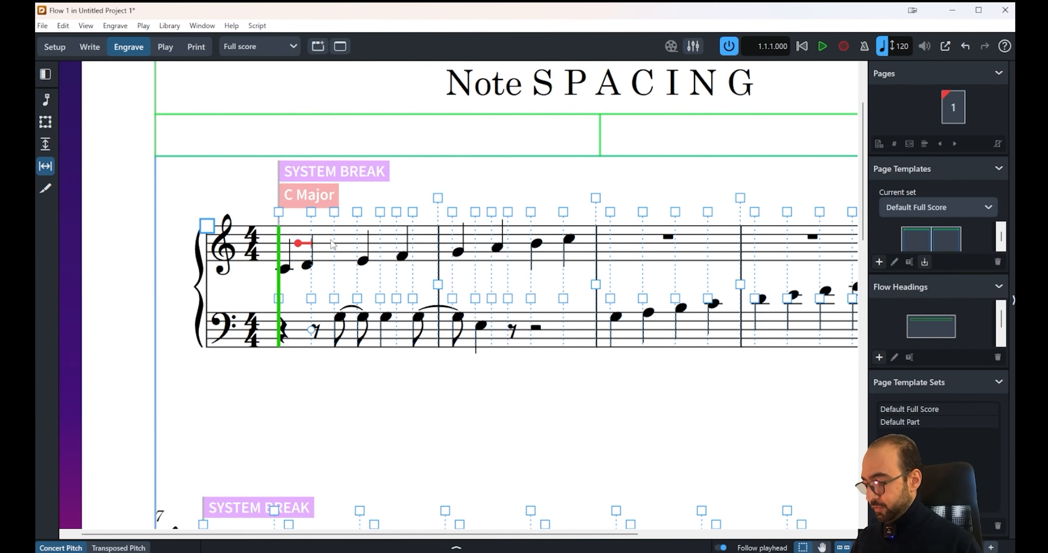
pyautogui.press('Delete')
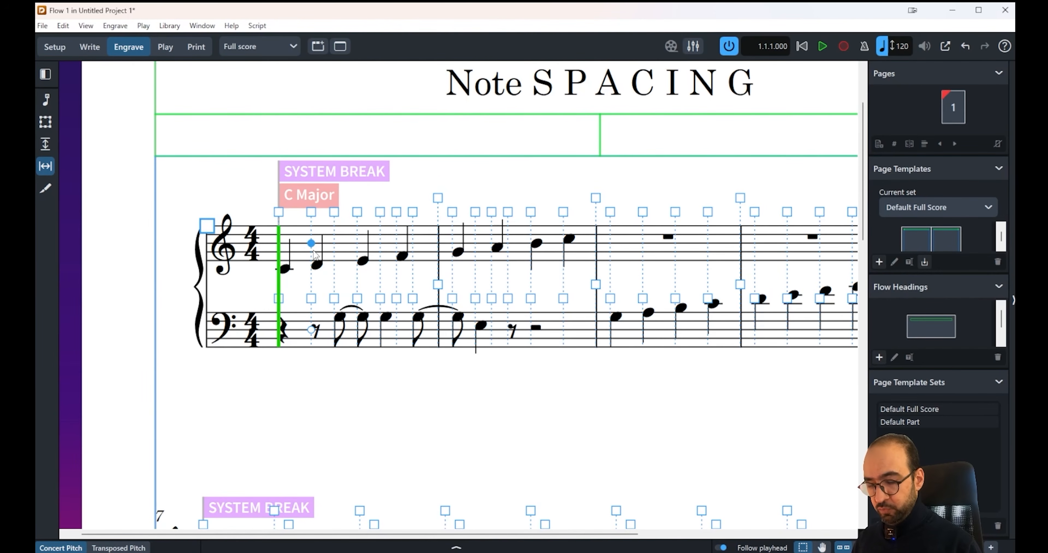
# Step: Offset bar 1's second treble note slightly rightward on its own using its circular handle
pyautogui.hotkey('alt', 'Right')
pyautogui.hotkey('alt', 'Right')
pyautogui.hotkey('alt', 'Right')
pyautogui.hotkey('alt', 'Right')
pyautogui.hotkey('alt', 'Right')
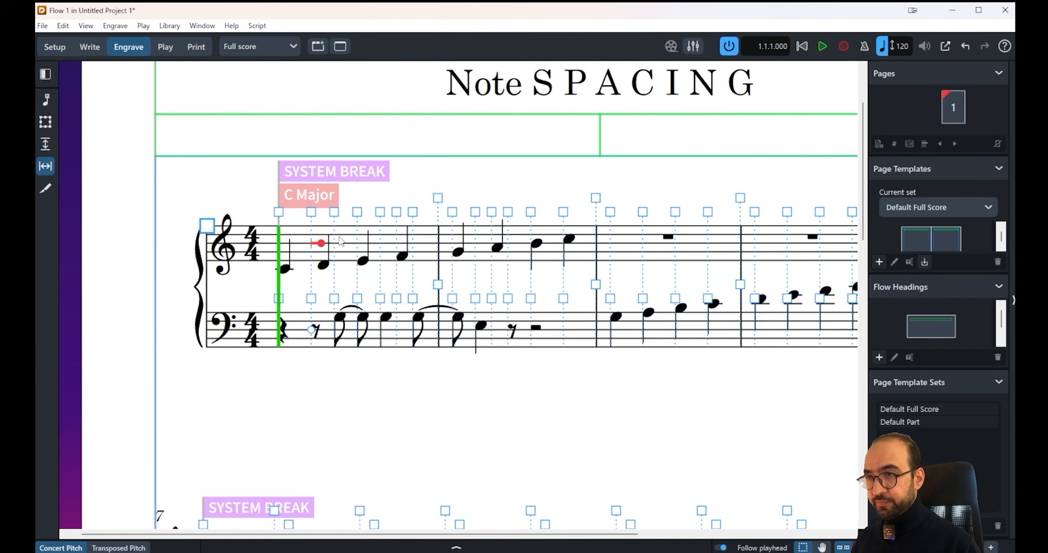
# Step: Move bar 1's whole second spacing column rightward from its treble square handle, keeping the treble note's individual offset
pyautogui.click(311, 212)
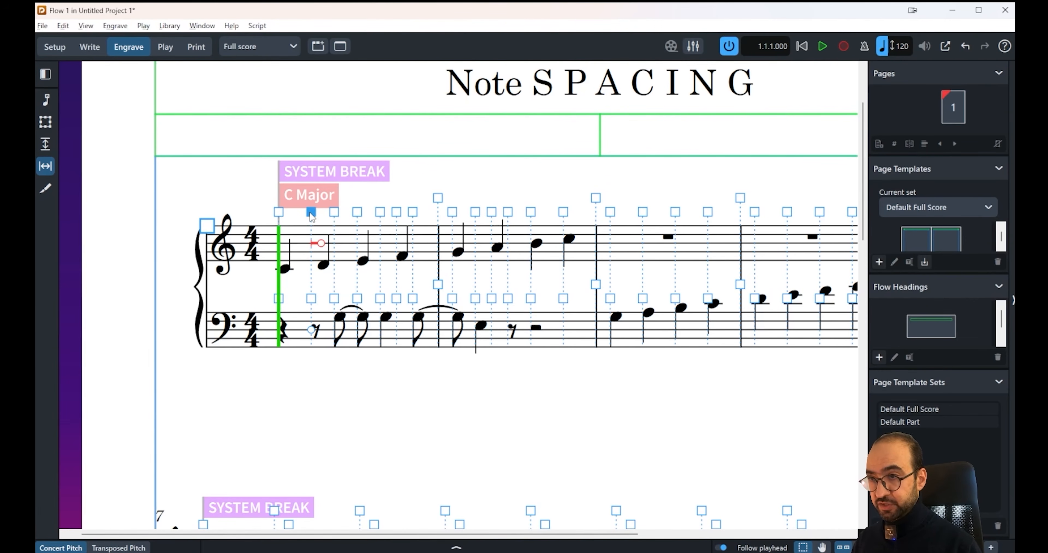
pyautogui.hotkey('alt', 'Right')
pyautogui.hotkey('alt', 'Right')
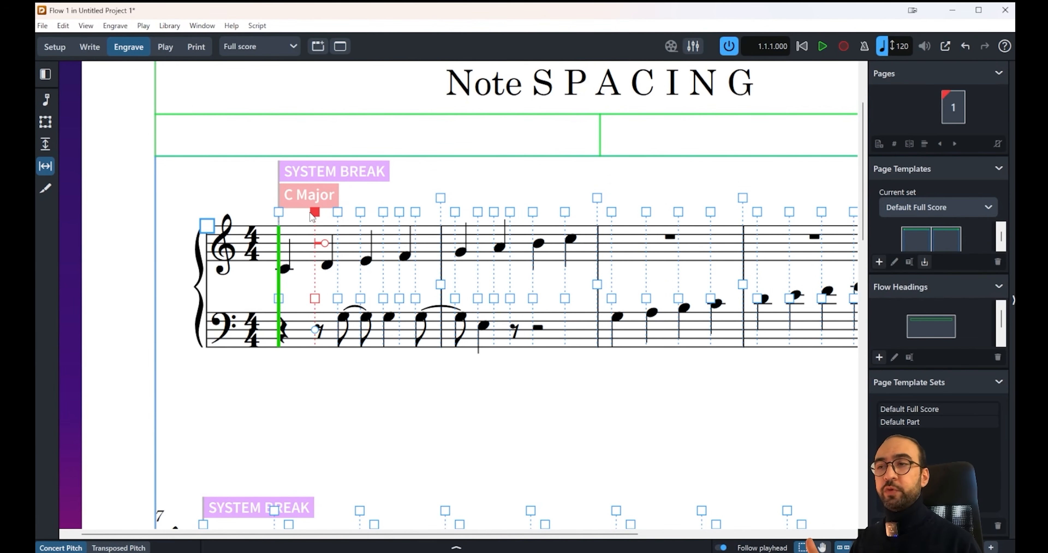
pyautogui.hotkey('alt', 'Right')
pyautogui.hotkey('alt', 'Right')
pyautogui.hotkey('alt', 'Right')
pyautogui.hotkey('alt', 'Right')
pyautogui.hotkey('alt', 'Right')
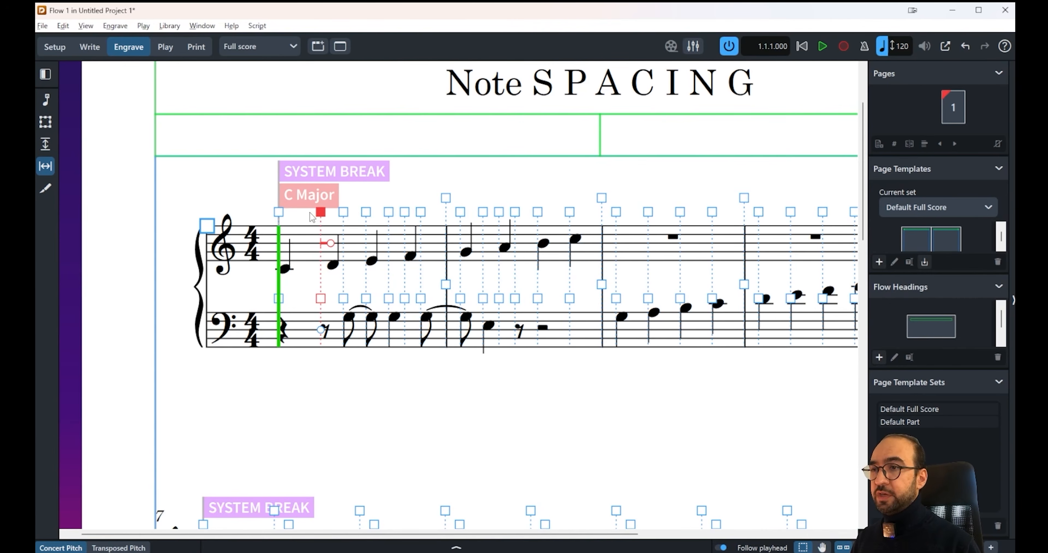
pyautogui.hotkey('alt', 'Right')
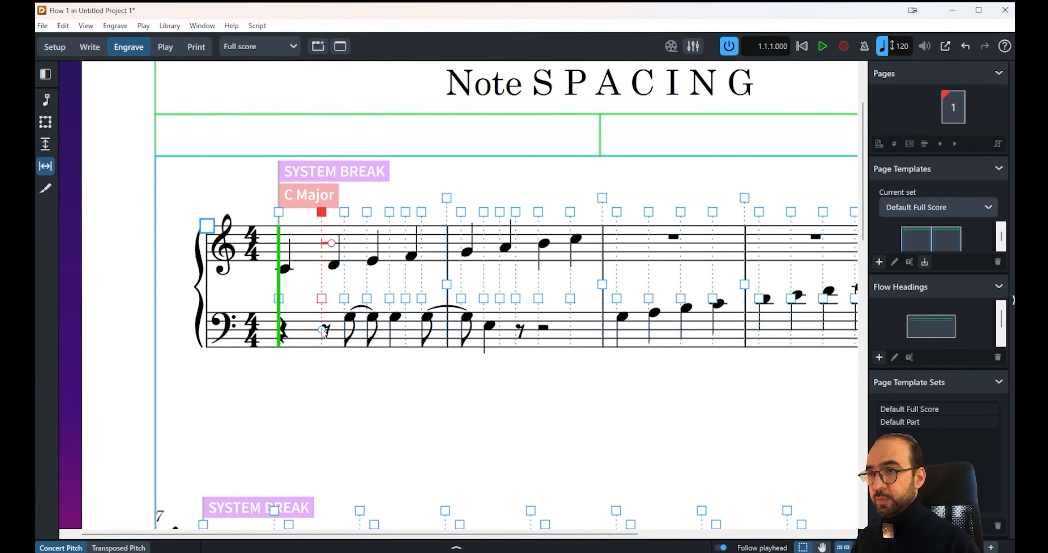
# Step: Shift the bass eighth rest in bar 1's second column rightward on its own, up against the following eighth note
pyautogui.click(322, 329)
pyautogui.hotkey('alt', 'Right')
pyautogui.hotkey('alt', 'Right')
pyautogui.hotkey('alt', 'Right')
pyautogui.hotkey('alt', 'Right')
pyautogui.hotkey('alt', 'Right')
pyautogui.hotkey('alt', 'Right')
pyautogui.hotkey('alt', 'Right')
pyautogui.hotkey('alt', 'Right')
pyautogui.hotkey('alt', 'Right')
pyautogui.hotkey('alt', 'Right')
pyautogui.hotkey('alt', 'Right')
pyautogui.hotkey('alt', 'Right')
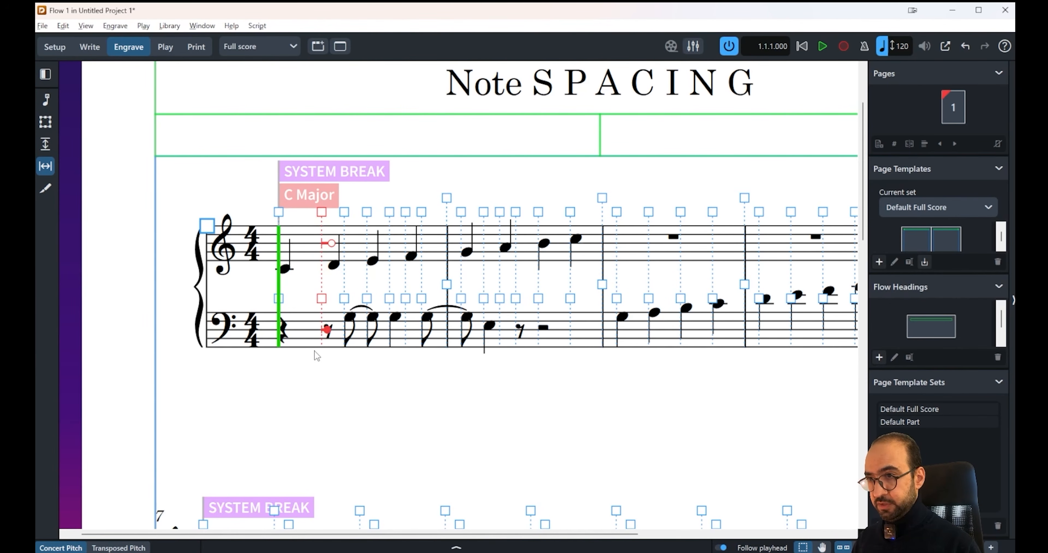
pyautogui.hotkey('alt', 'Right')
pyautogui.hotkey('alt', 'Right')
pyautogui.hotkey('alt', 'Right')
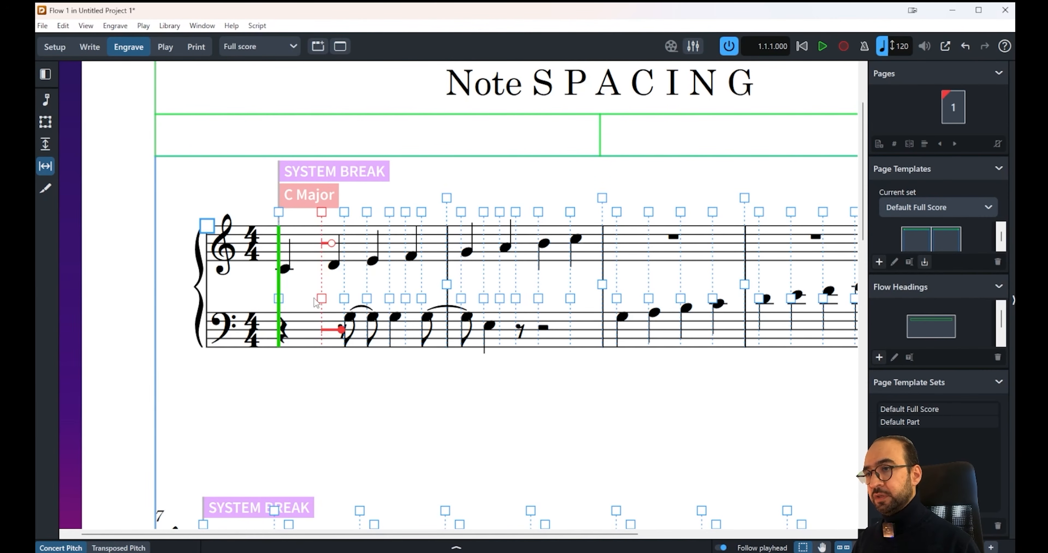
# Step: Select the second column's square handle above the bass staff in bar 1 and move the whole column further rightward
pyautogui.click(321, 300)
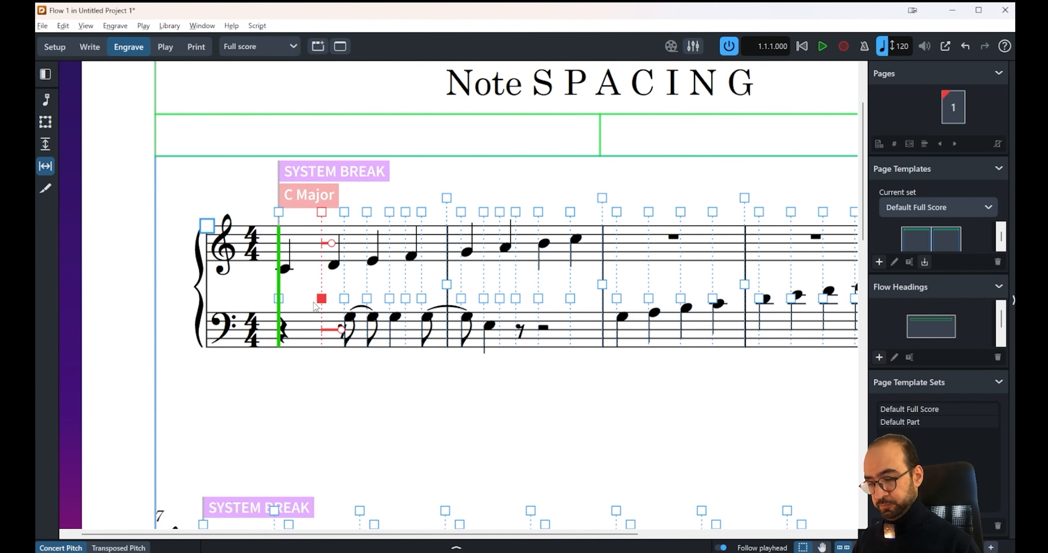
pyautogui.hotkey('alt', 'Right')
pyautogui.hotkey('alt', 'Right')
pyautogui.hotkey('alt', 'Right')
pyautogui.hotkey('alt', 'Right')
pyautogui.hotkey('alt', 'Right')
pyautogui.hotkey('alt', 'Right')
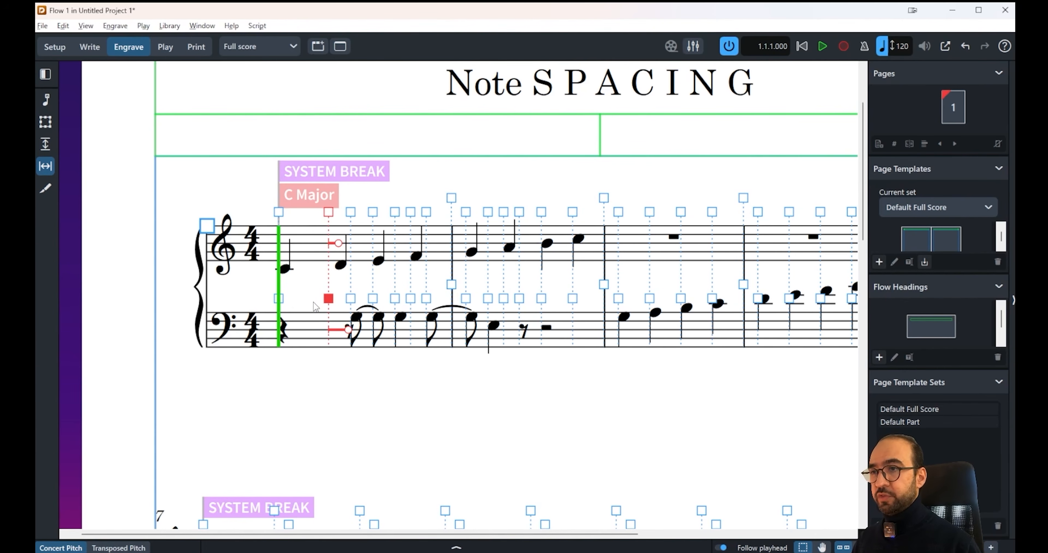
# Step: Move bar 1's second spacing column back leftward from its bass handle, narrowing the gap after the first column
pyautogui.hotkey('alt', 'Left')
pyautogui.hotkey('alt', 'Left')
pyautogui.hotkey('alt', 'Left')
pyautogui.hotkey('alt', 'Left')
pyautogui.hotkey('alt', 'Left')
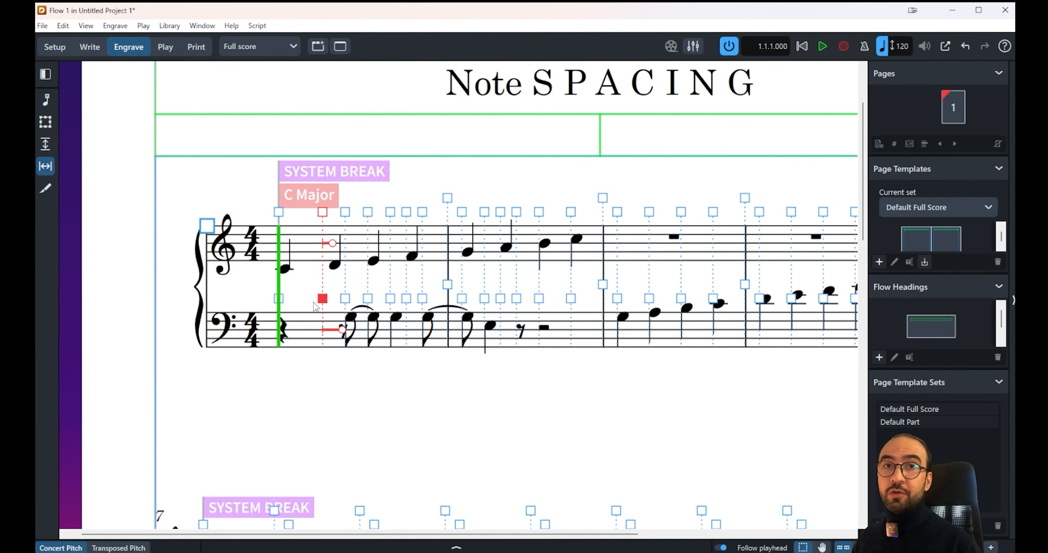
pyautogui.hotkey('alt', 'Left')
pyautogui.hotkey('alt', 'Left')
pyautogui.hotkey('alt', 'Left')
pyautogui.hotkey('alt', 'Left')
pyautogui.hotkey('alt', 'Left')
pyautogui.hotkey('alt', 'Left')
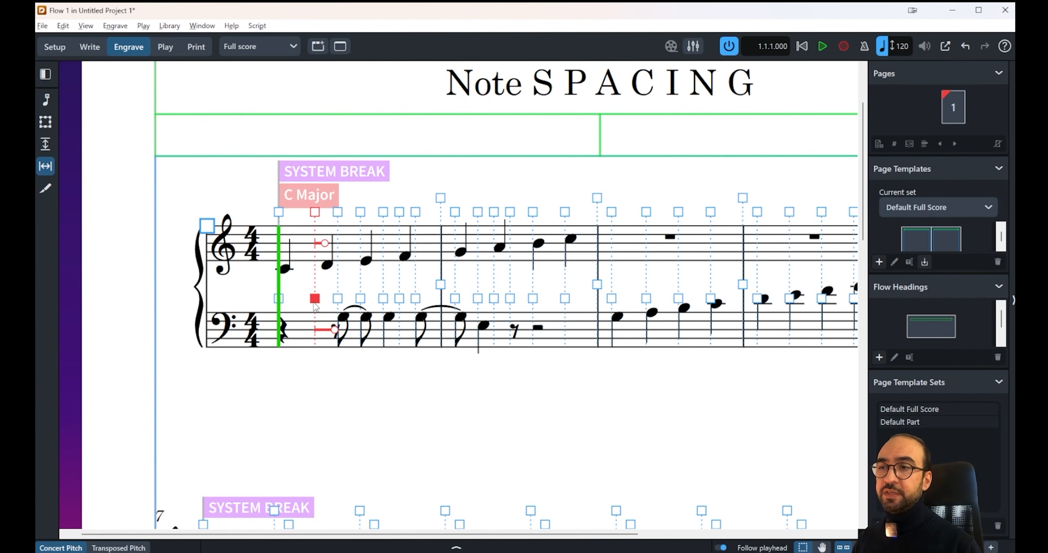
# Step: Nudge bar 1's second spacing column right and left repeatedly to demonstrate both staves moving together
pyautogui.hotkey('alt', 'Right')
pyautogui.hotkey('alt', 'Right')
pyautogui.hotkey('alt', 'Right')
pyautogui.hotkey('alt', 'Right')
pyautogui.hotkey('alt', 'Right')
pyautogui.hotkey('alt', 'Right')
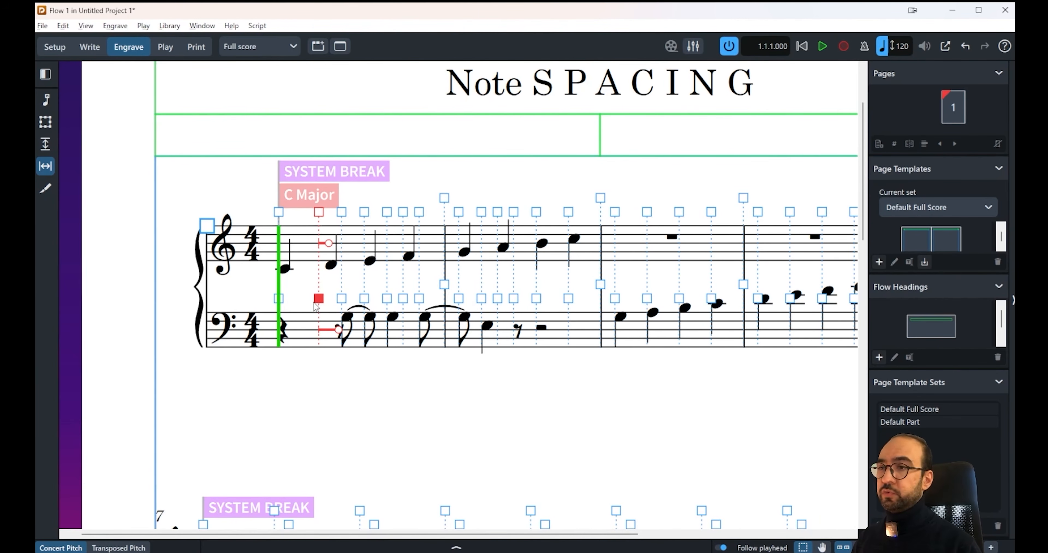
pyautogui.hotkey('alt', 'Left')
pyautogui.hotkey('alt', 'Left')
pyautogui.hotkey('alt', 'Left')
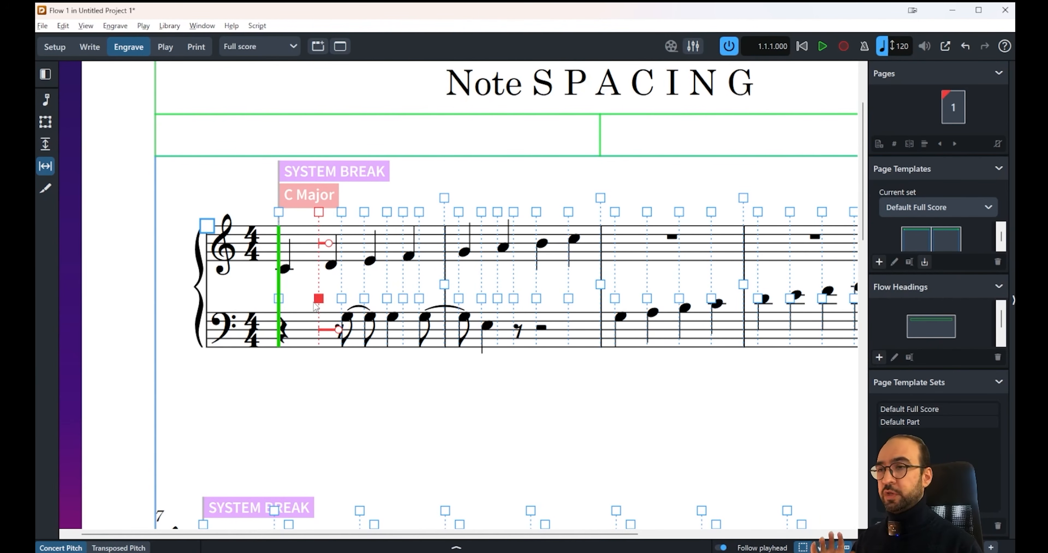
pyautogui.hotkey('alt', 'Right')
pyautogui.hotkey('alt', 'Right')
pyautogui.hotkey('alt', 'Right')
pyautogui.hotkey('alt', 'Right')
pyautogui.hotkey('alt', 'Right')
pyautogui.hotkey('alt', 'Right')
pyautogui.hotkey('alt', 'Right')
pyautogui.hotkey('alt', 'Right')
pyautogui.hotkey('alt', 'Right')
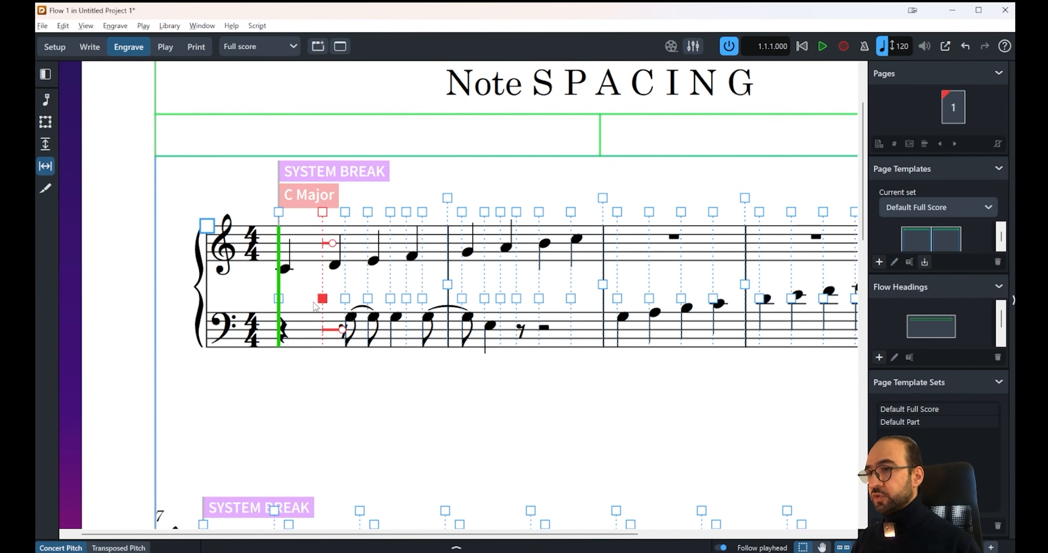
pyautogui.hotkey('alt', 'Left')
pyautogui.hotkey('alt', 'Left')
pyautogui.hotkey('alt', 'Left')
pyautogui.hotkey('alt', 'Left')
pyautogui.hotkey('alt', 'Left')
pyautogui.hotkey('alt', 'Left')
pyautogui.hotkey('alt', 'Left')
pyautogui.hotkey('alt', 'Left')
pyautogui.hotkey('alt', 'Left')
pyautogui.hotkey('alt', 'Left')
pyautogui.hotkey('alt', 'Left')
pyautogui.hotkey('alt', 'Left')
pyautogui.hotkey('alt', 'Left')
pyautogui.hotkey('alt', 'Left')
pyautogui.hotkey('alt', 'Left')
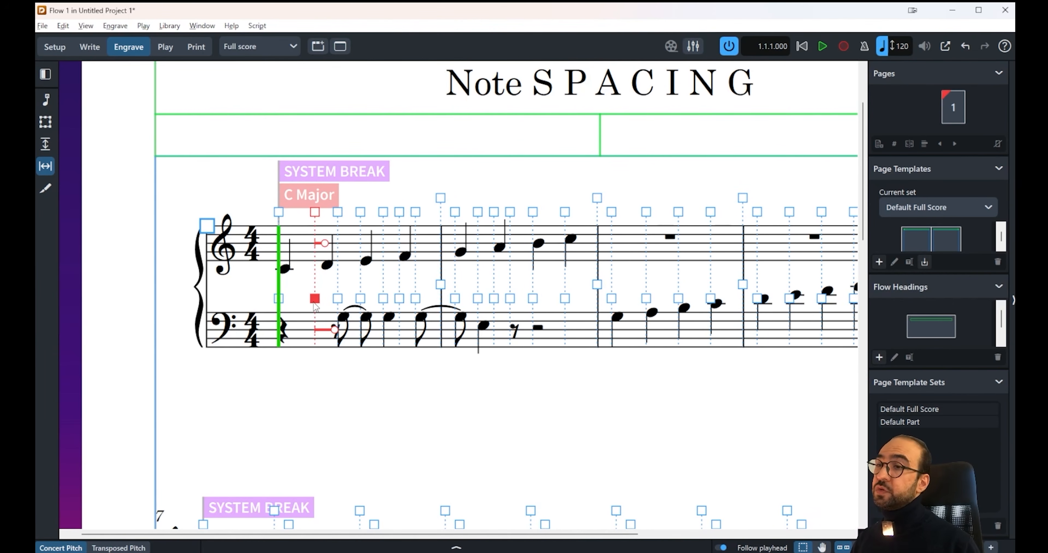
# Step: Move bar 1's second spacing column further leftward, bringing it closer to the first column
pyautogui.hotkey('alt', 'Left')
pyautogui.hotkey('alt', 'Left')
pyautogui.hotkey('alt', 'Left')
pyautogui.hotkey('alt', 'Left')
pyautogui.hotkey('alt', 'Left')
pyautogui.hotkey('alt', 'Left')
pyautogui.hotkey('alt', 'Left')
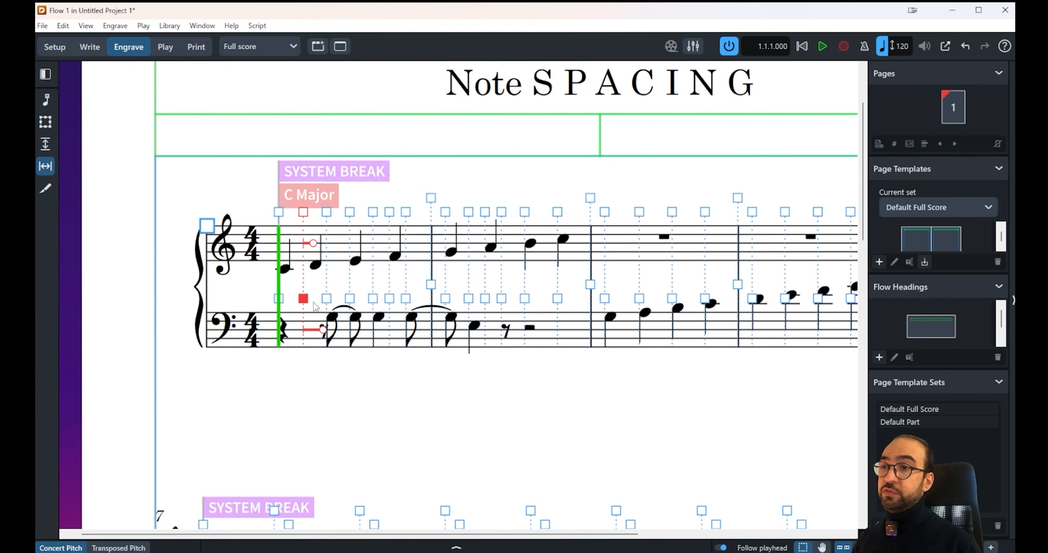